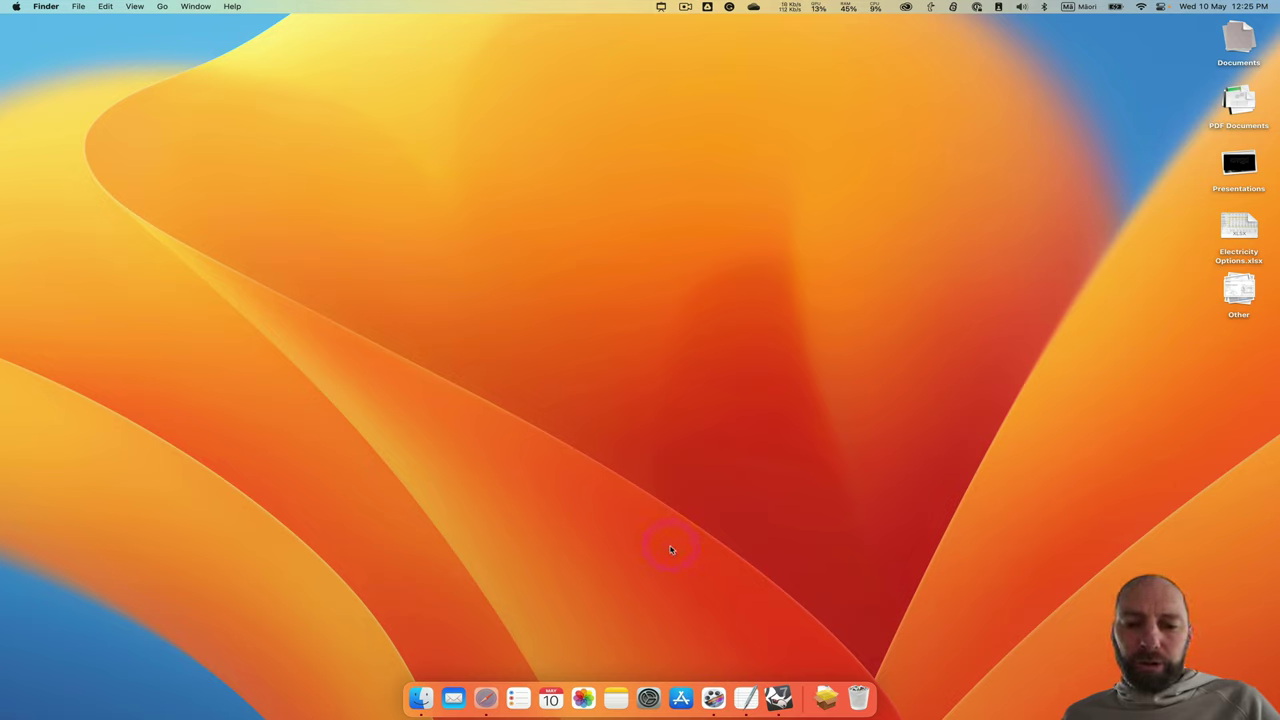
Bring Safari forward showing the course's Ladybug Tools installation files page
click(486, 697)
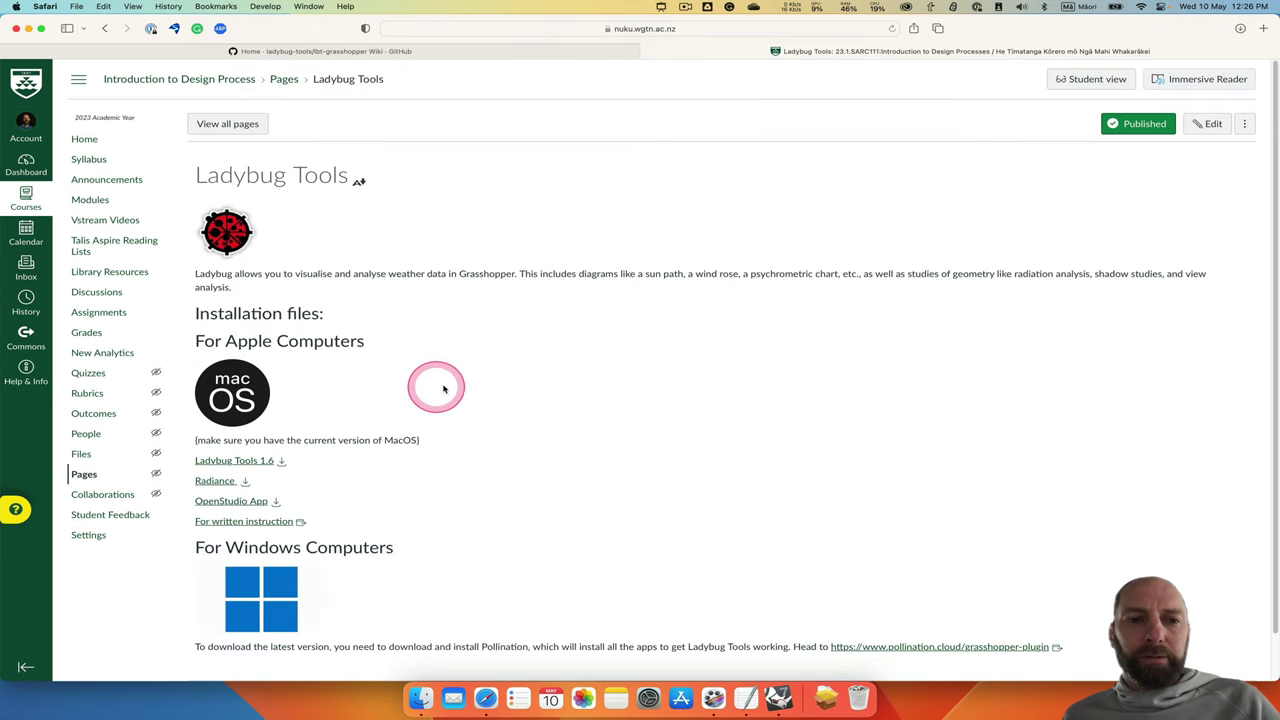
Download ladybug-tools-1-6-0.zip (21.1 MB) from the Ladybug Tools 1.6 link, then close its preview
scroll(443, 386, down, 2)
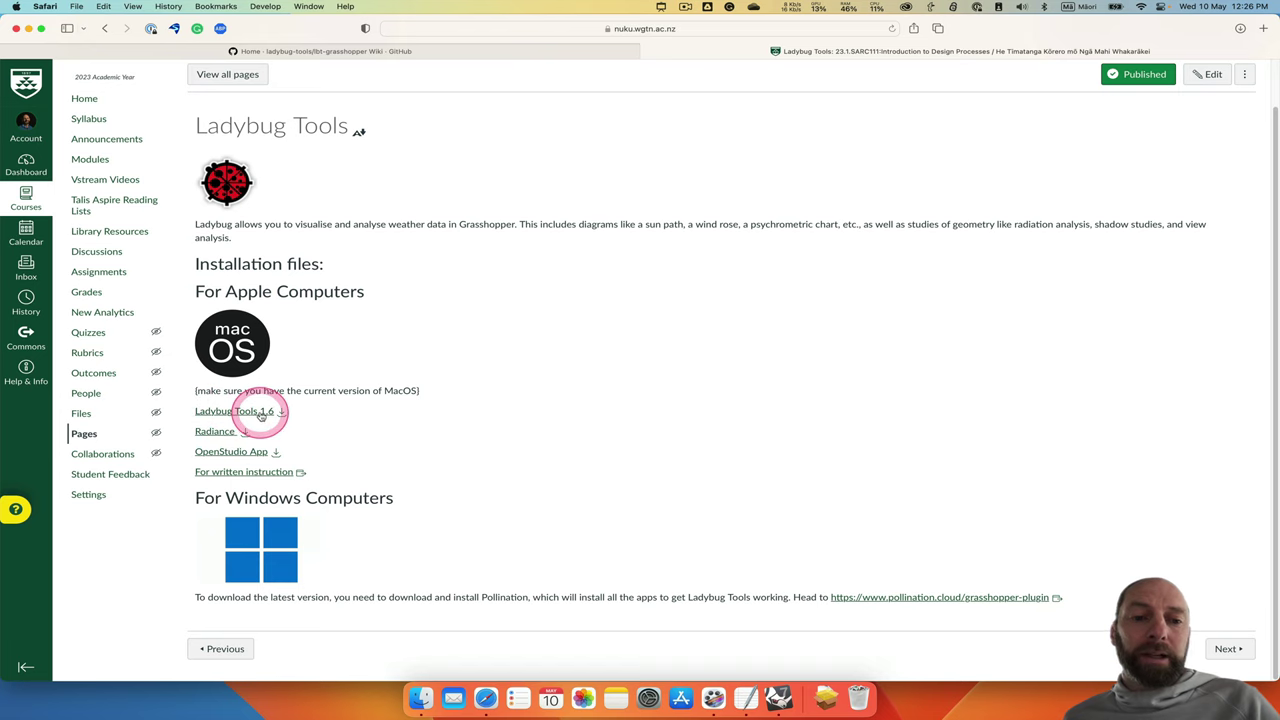
click(243, 411)
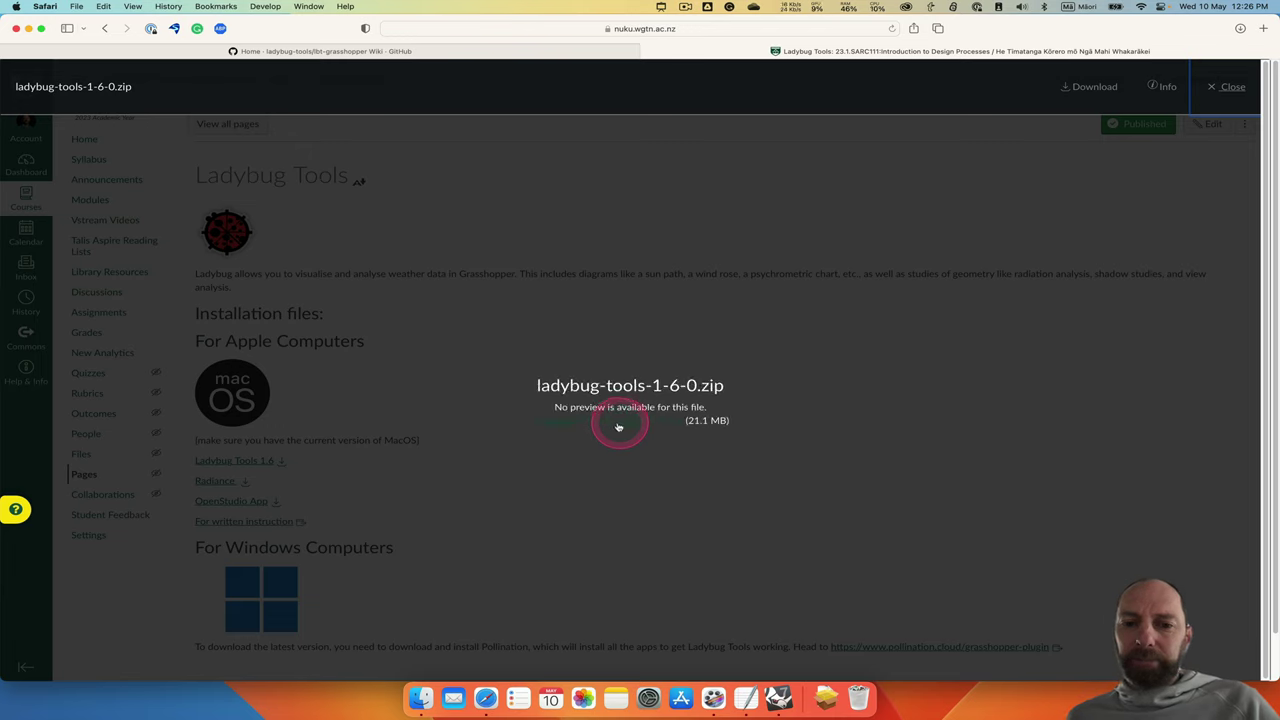
click(1085, 88)
click(1228, 87)
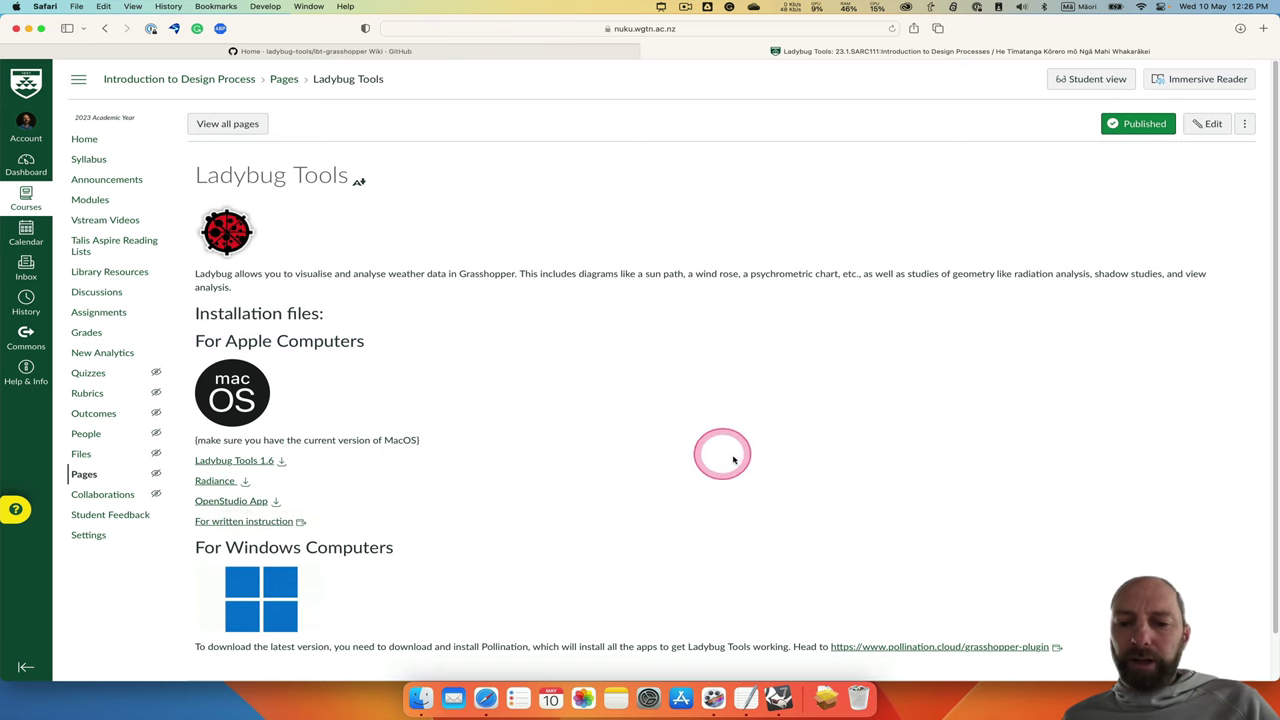
Extract ladybug-tools-1-6-0.zip from Downloads and open its installation_instructions.txt in TextEdit
click(826, 698)
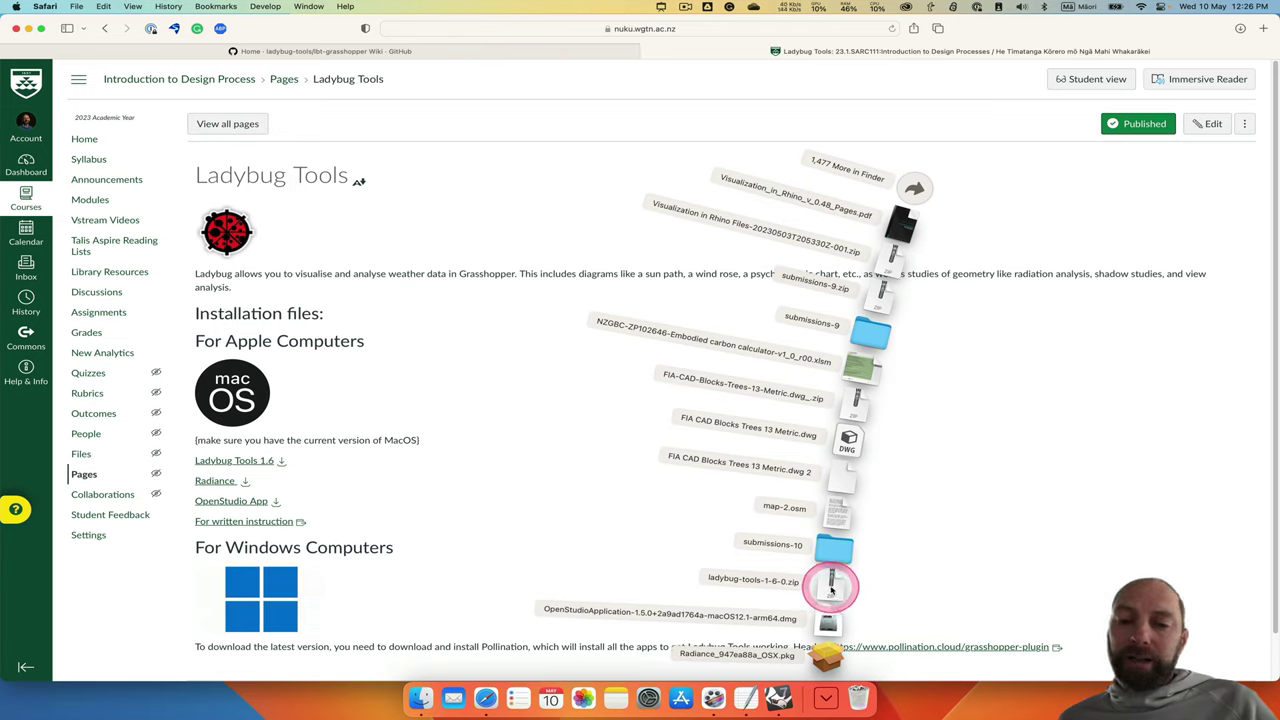
click(831, 589)
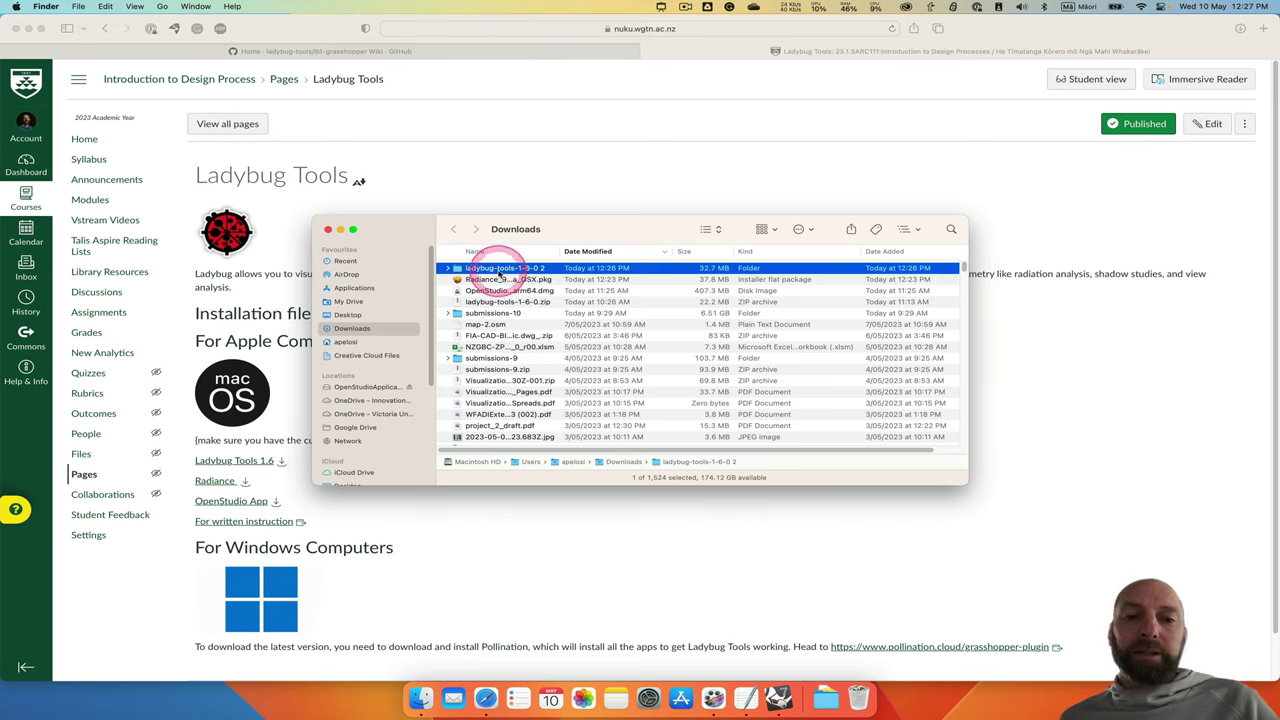
double_click(501, 271)
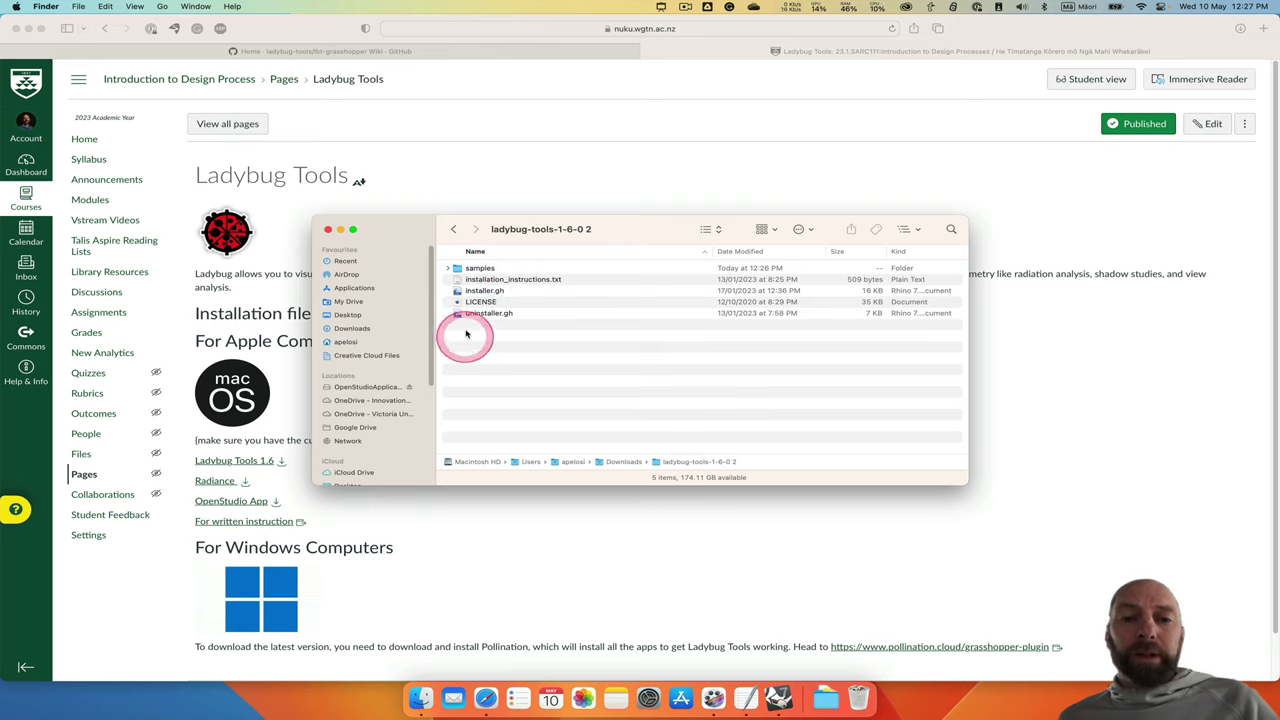
double_click(513, 281)
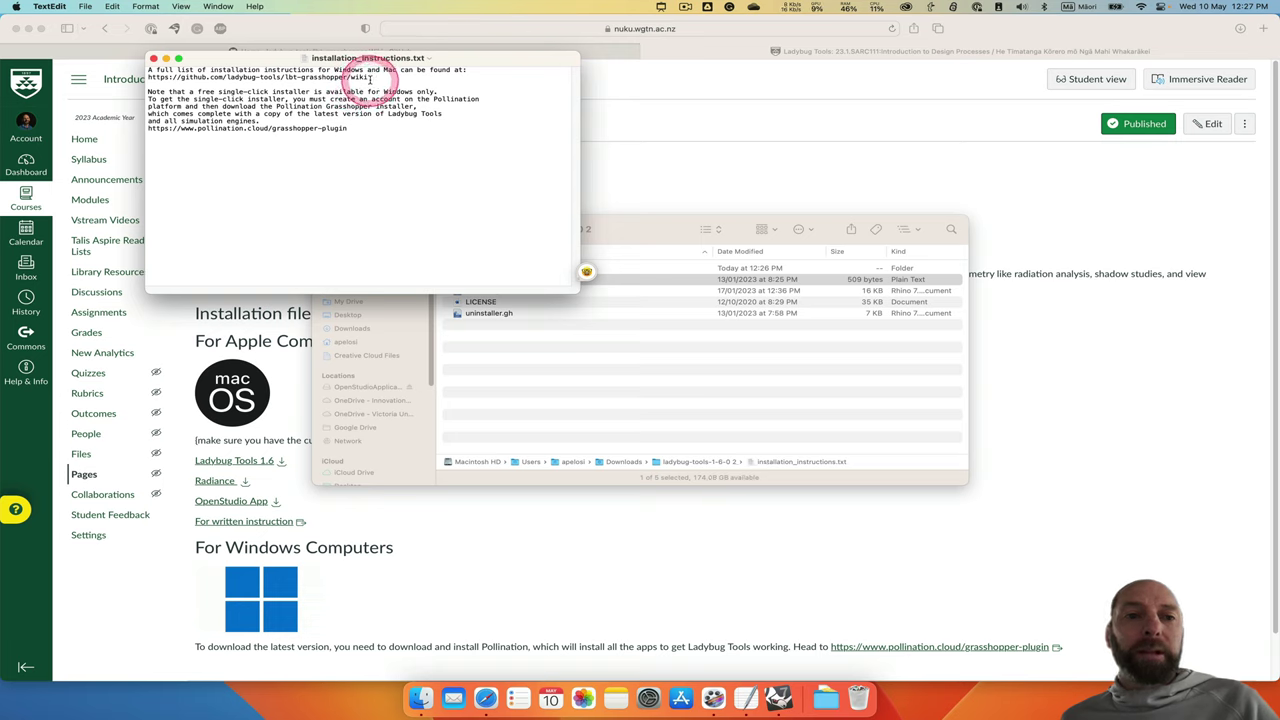
Copy the lbt-grasshopper wiki link and view the Grasshopper Plugin Installation page in Safari
drag(371, 78, 148, 77)
key(super+c)
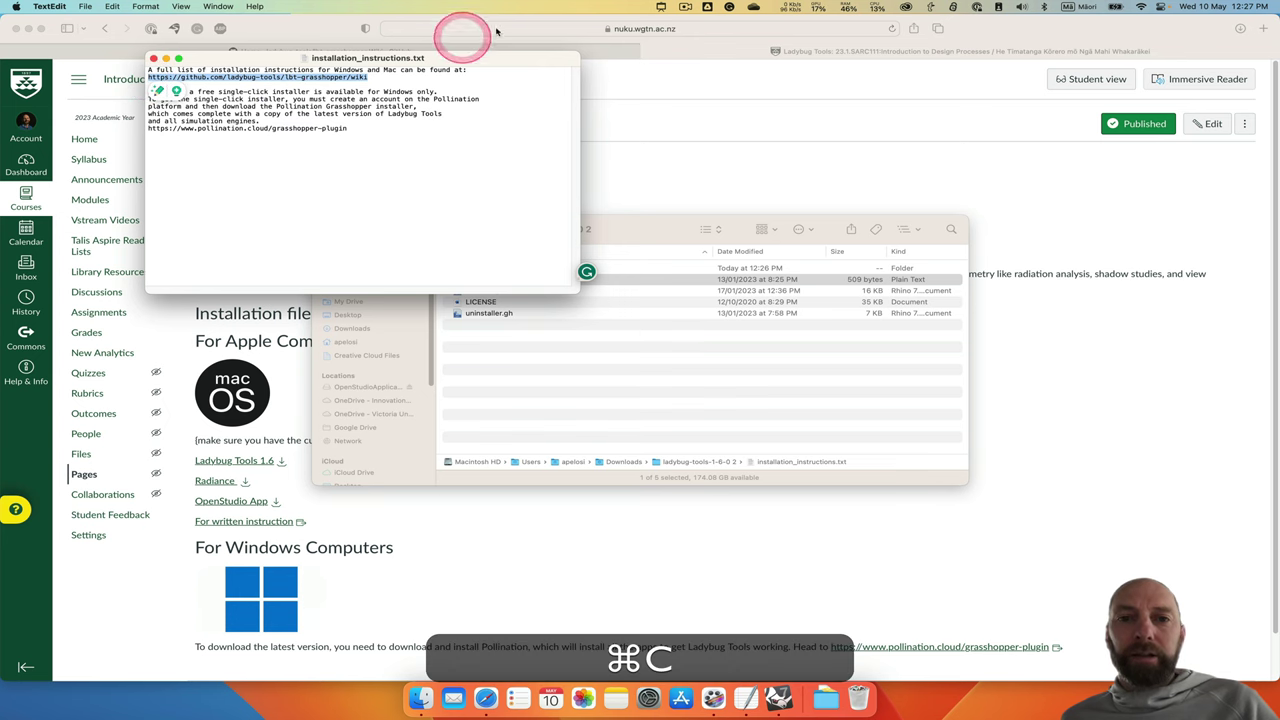
click(361, 28)
click(351, 49)
mouse_move(364, 79)
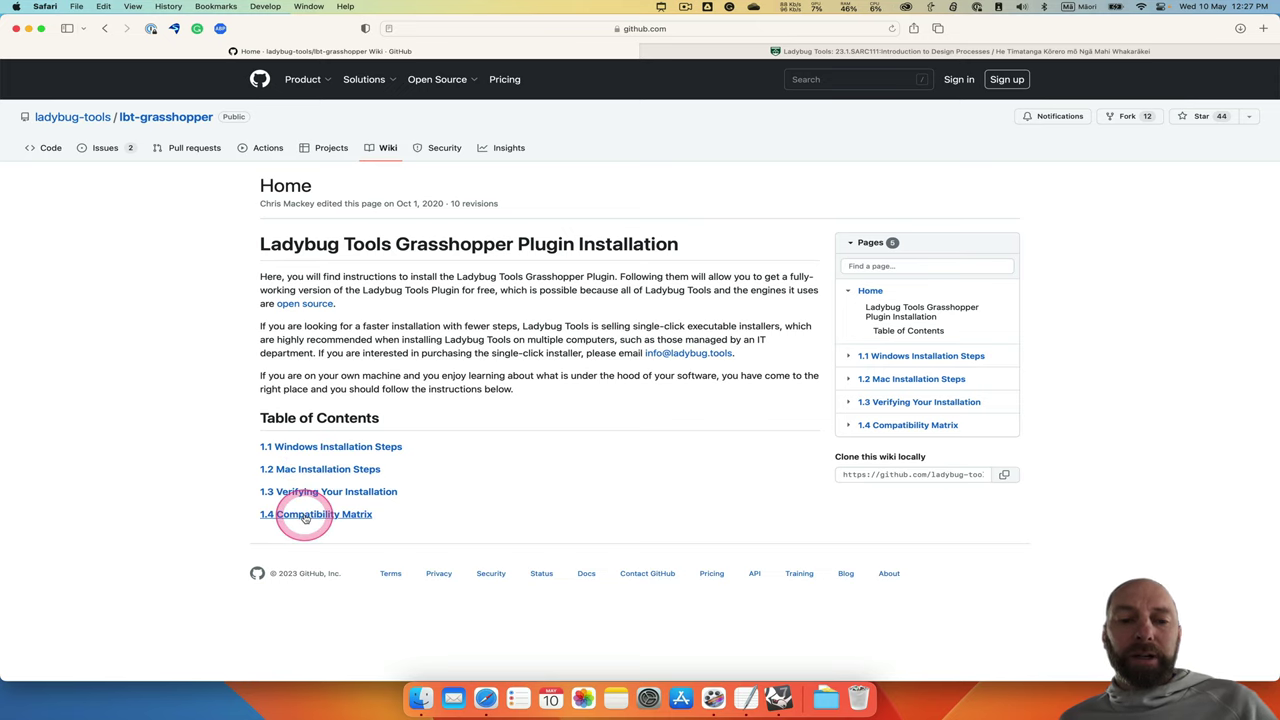
Open the wiki's 1.4 Compatibility Matrix page from the Table of Contents
click(305, 516)
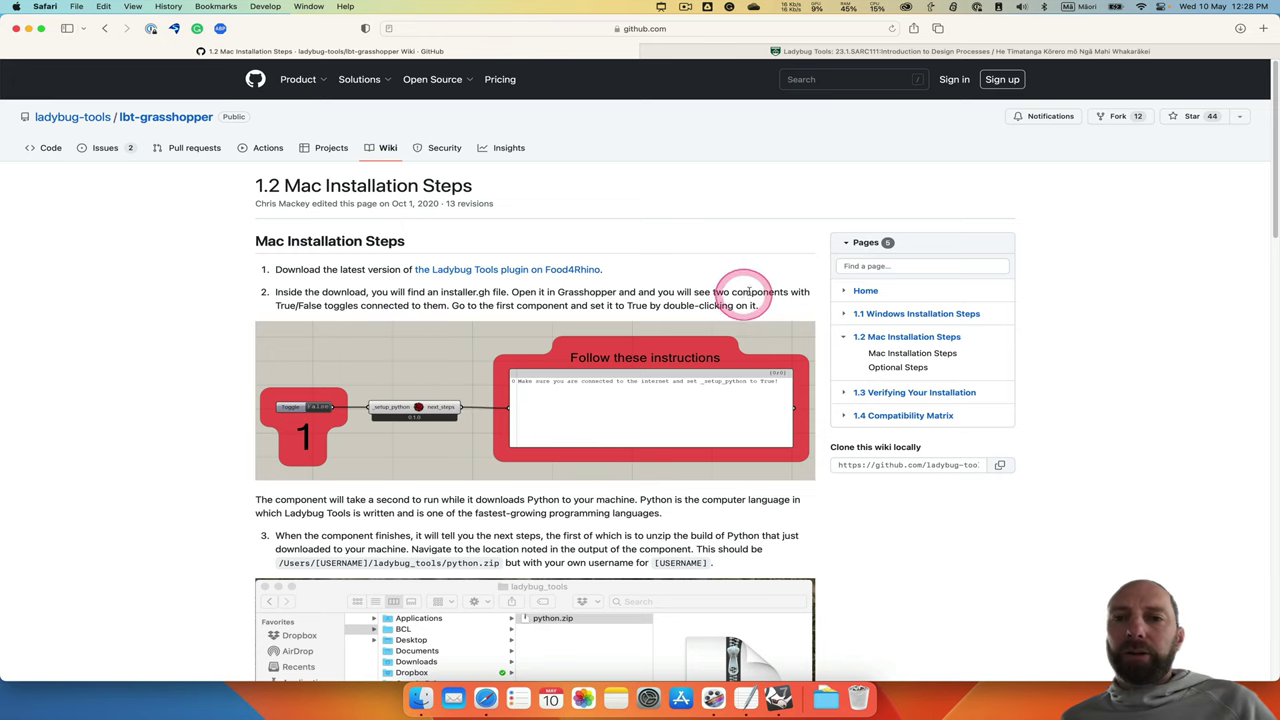
Hide Safari, bring the ladybug-tools-1-6-0 2 folder forward and open installer.gh in Rhino 7
click(983, 40)
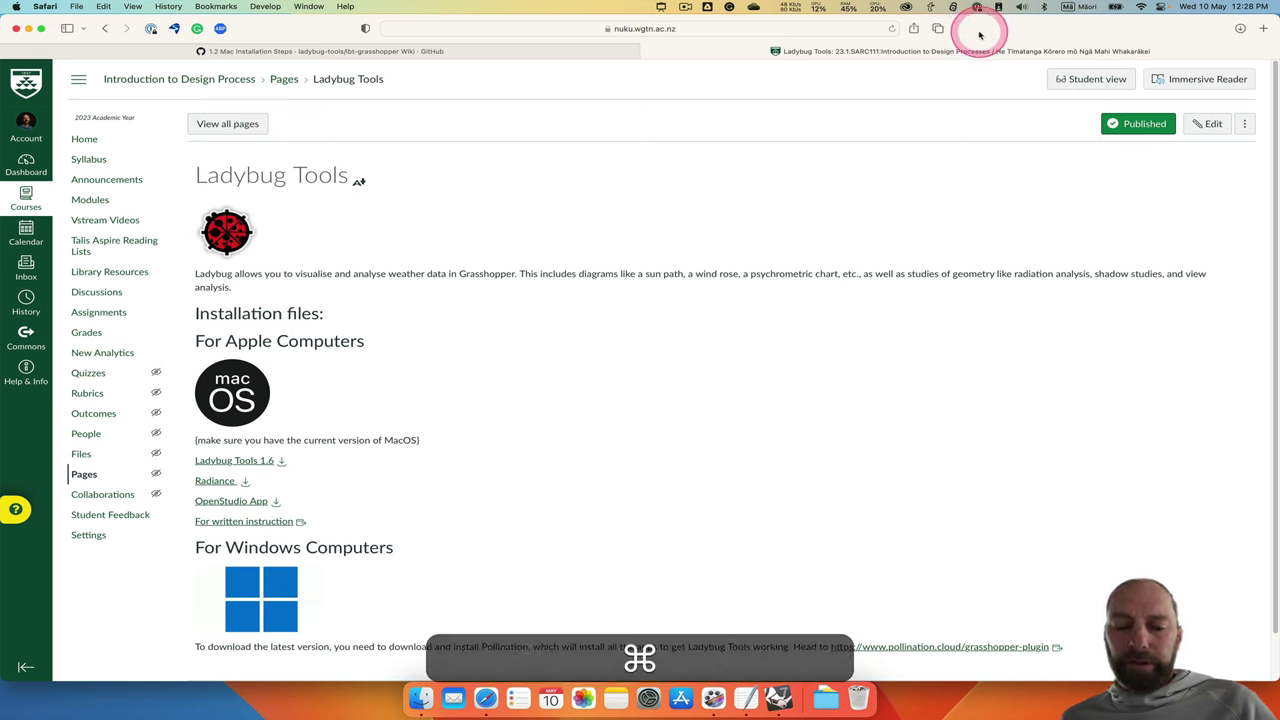
key(super+h)
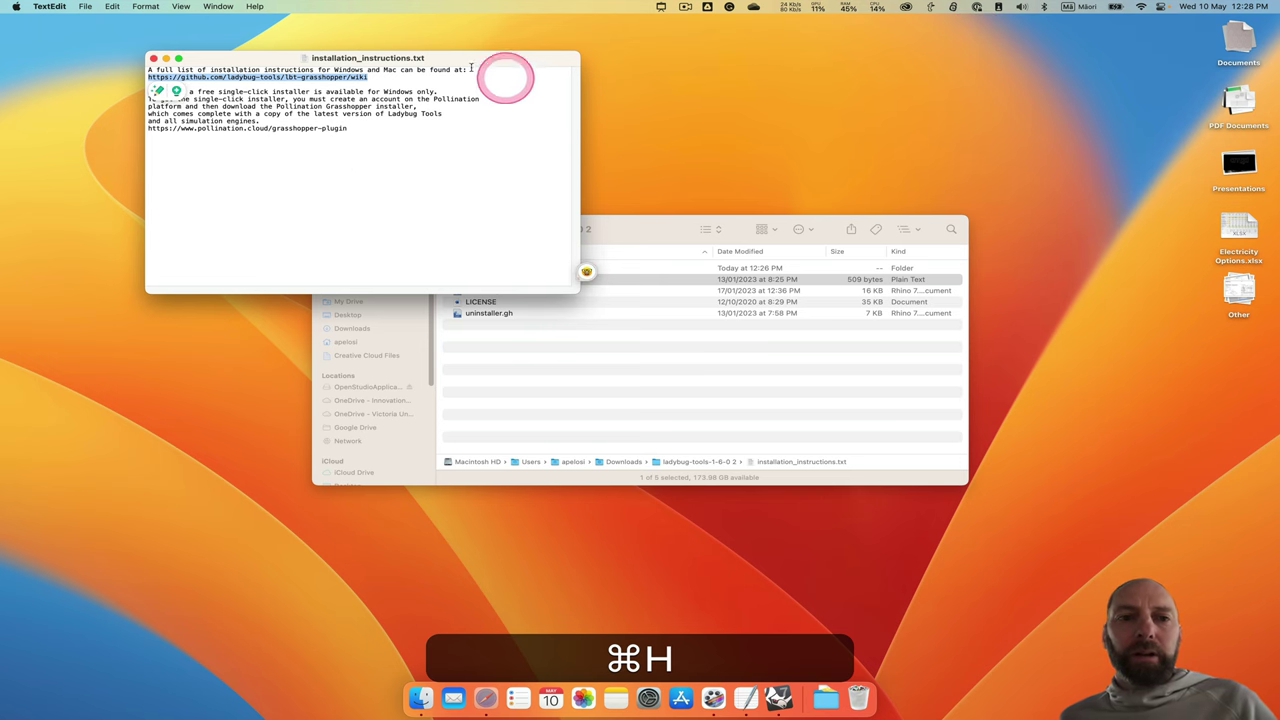
drag(490, 60, 367, 66)
click(645, 240)
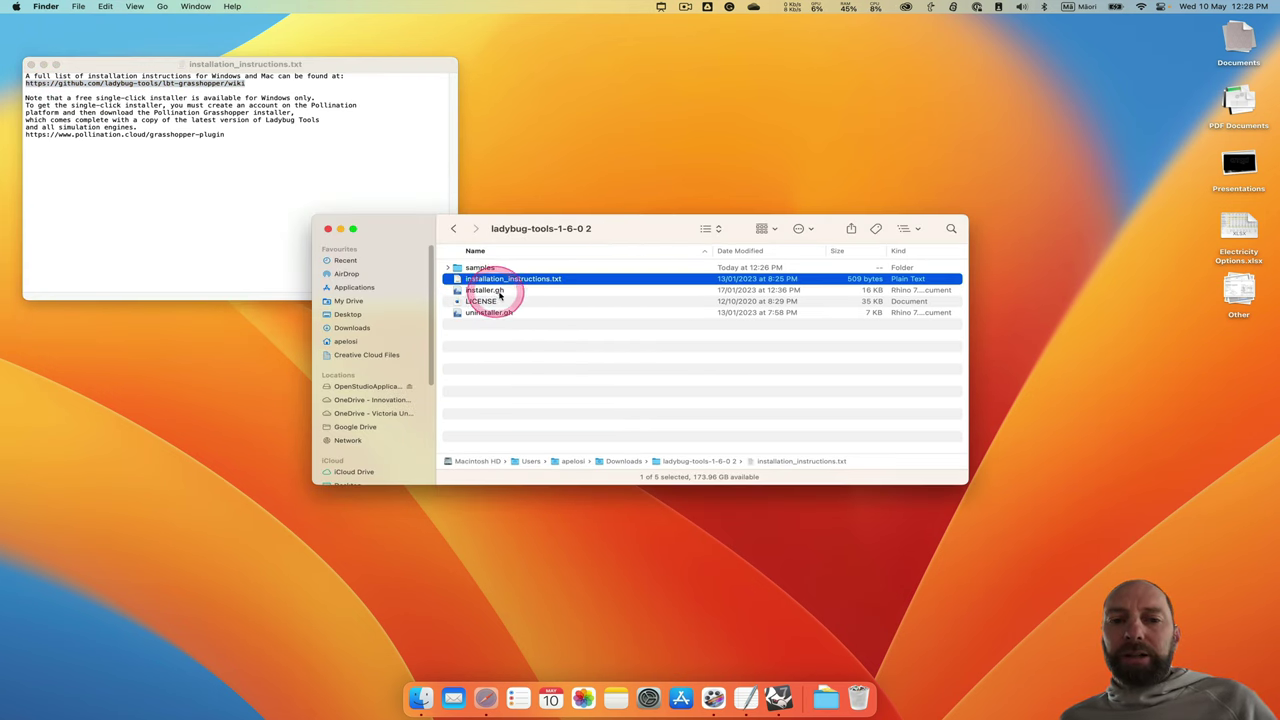
click(533, 350)
double_click(483, 290)
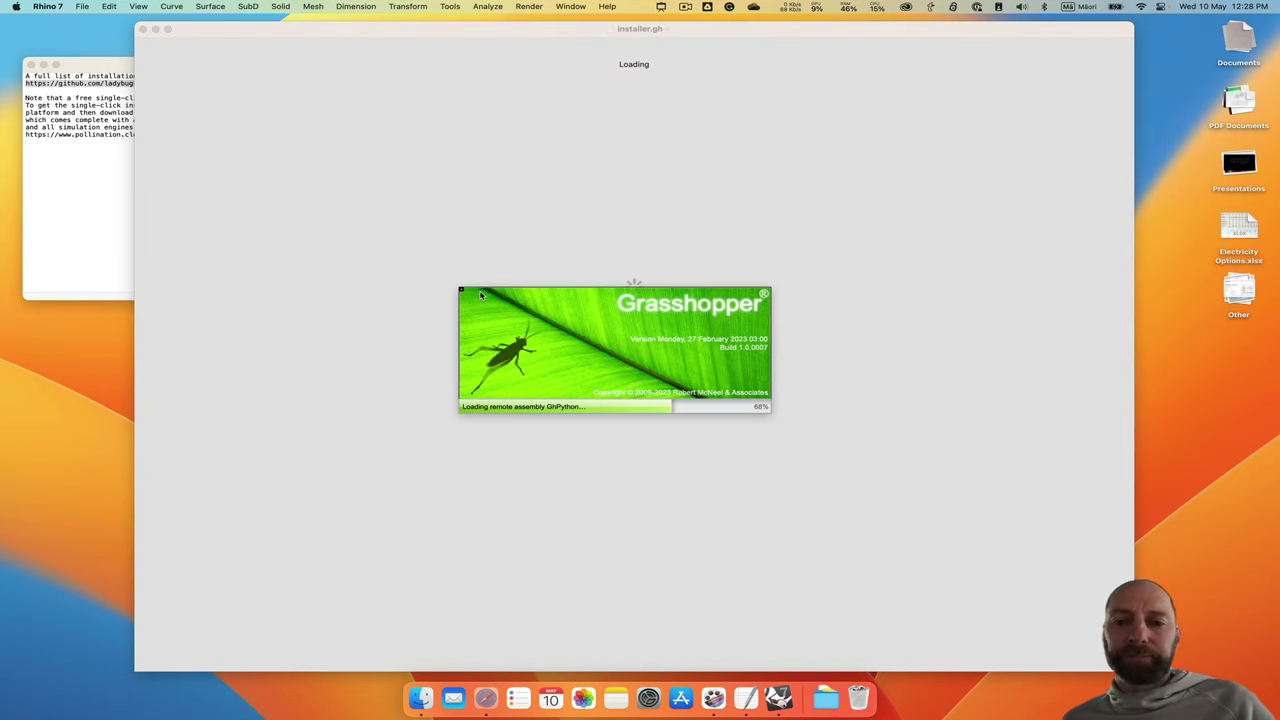
Zoom into installer.gh and switch the first toggle from False to True to set up Python
click(780, 271)
click(867, 240)
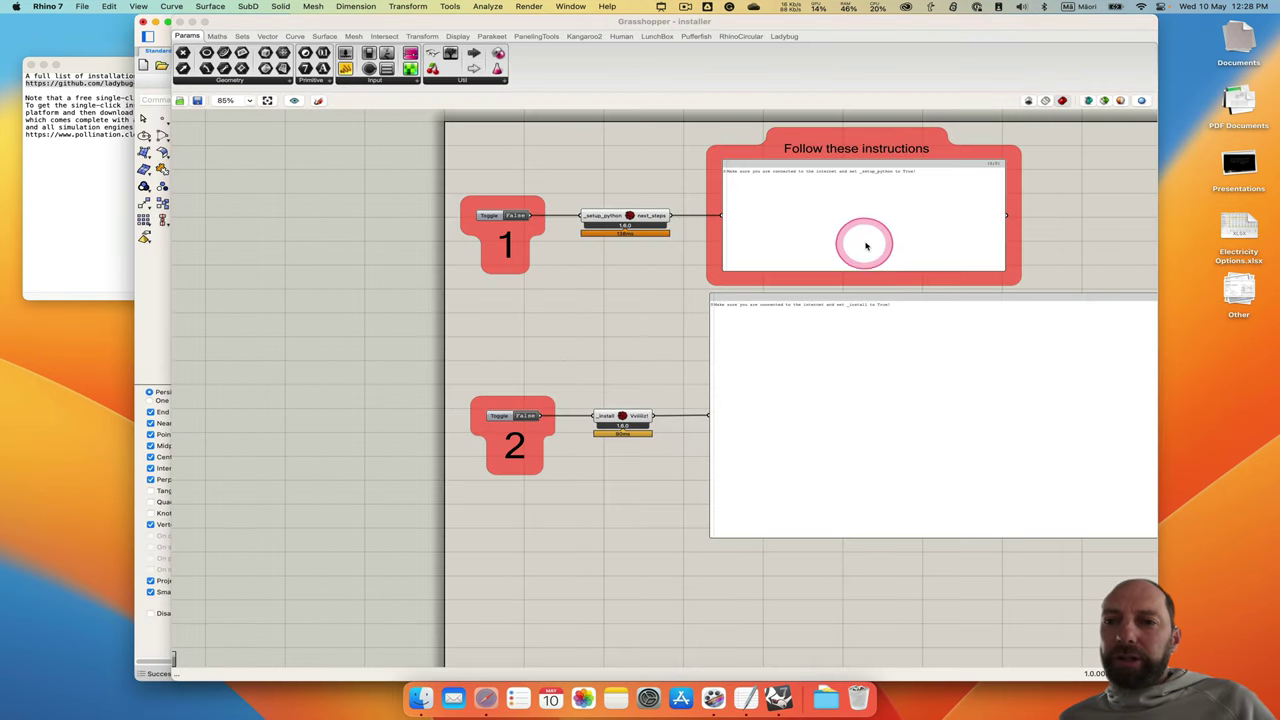
scroll(867, 243, up, 2)
click(713, 187)
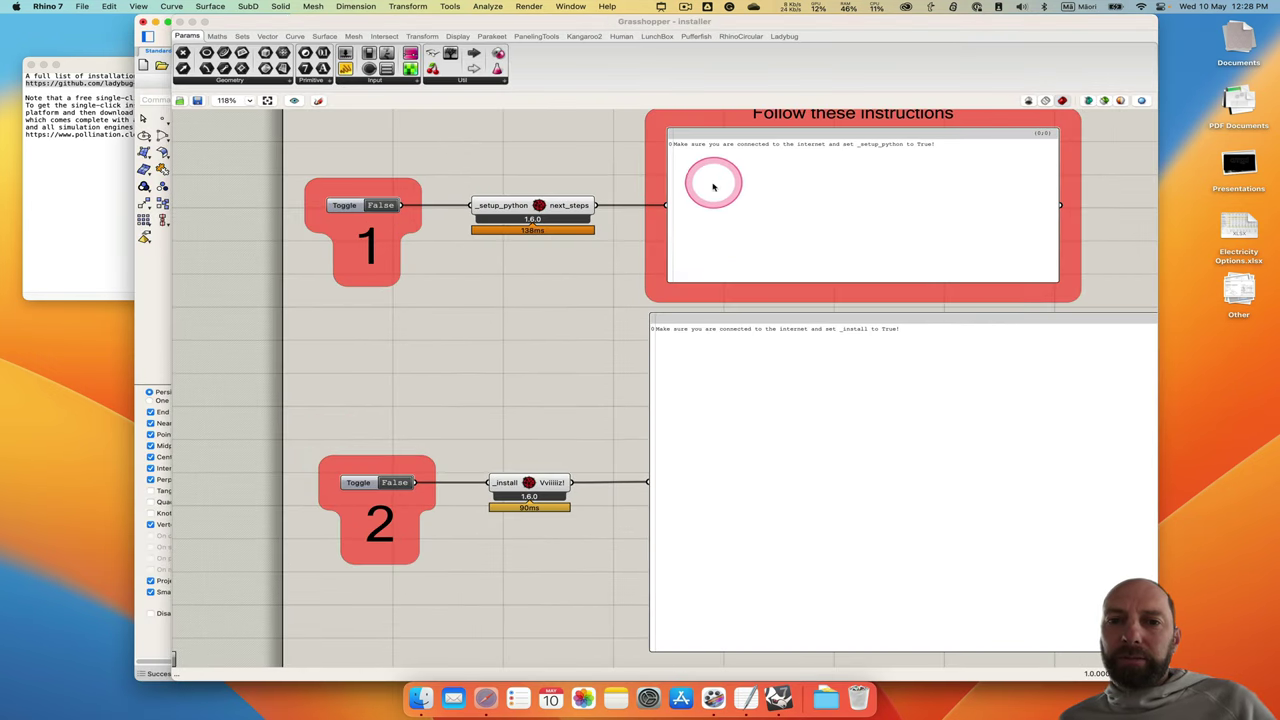
click(386, 211)
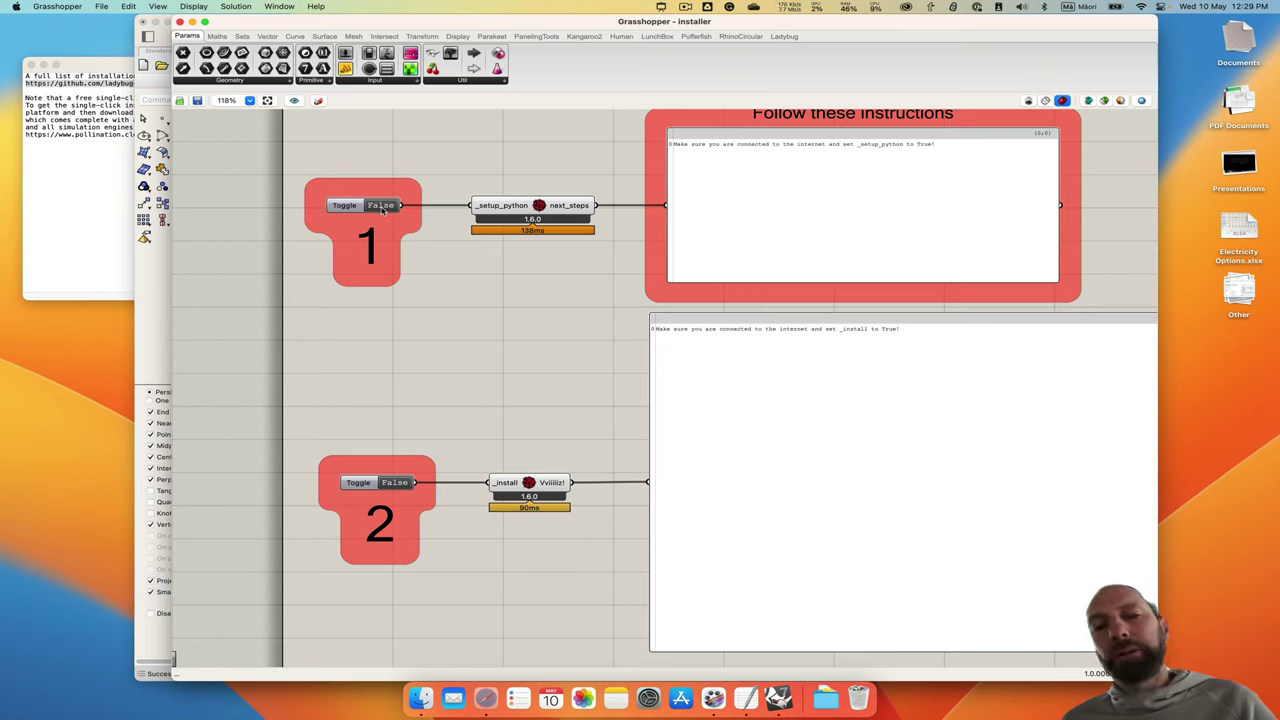
double_click(381, 207)
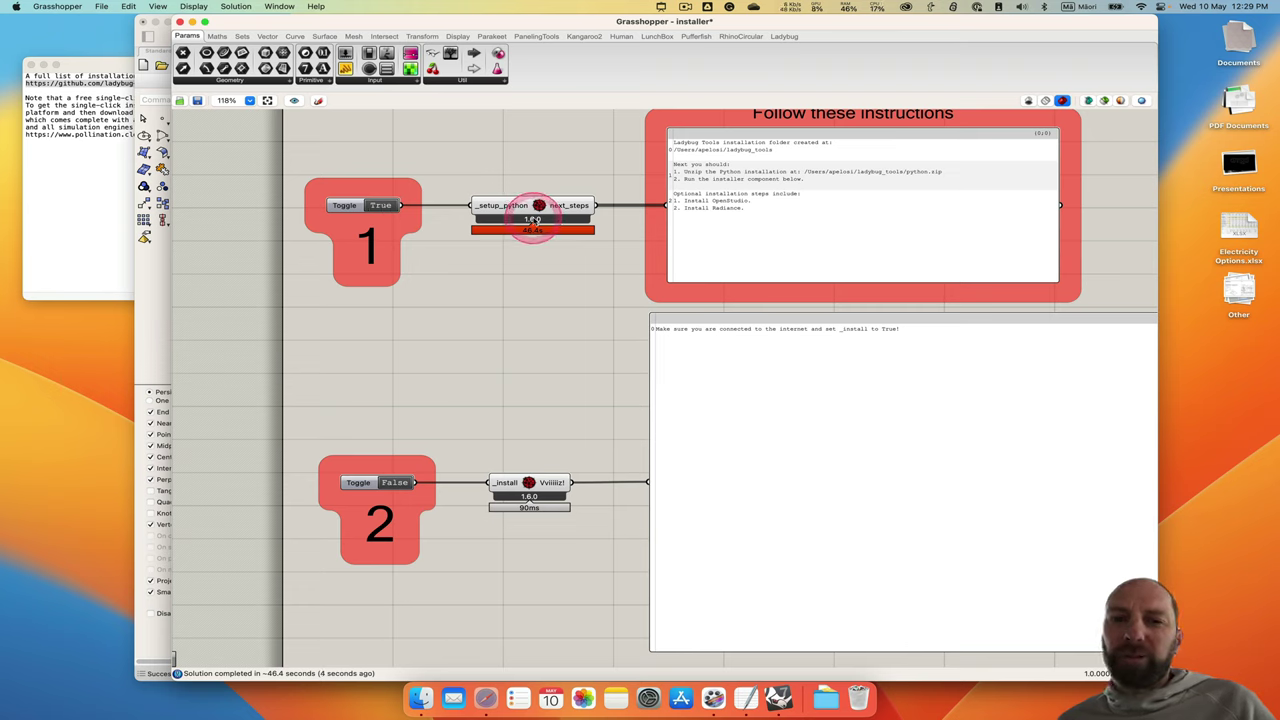
click(567, 275)
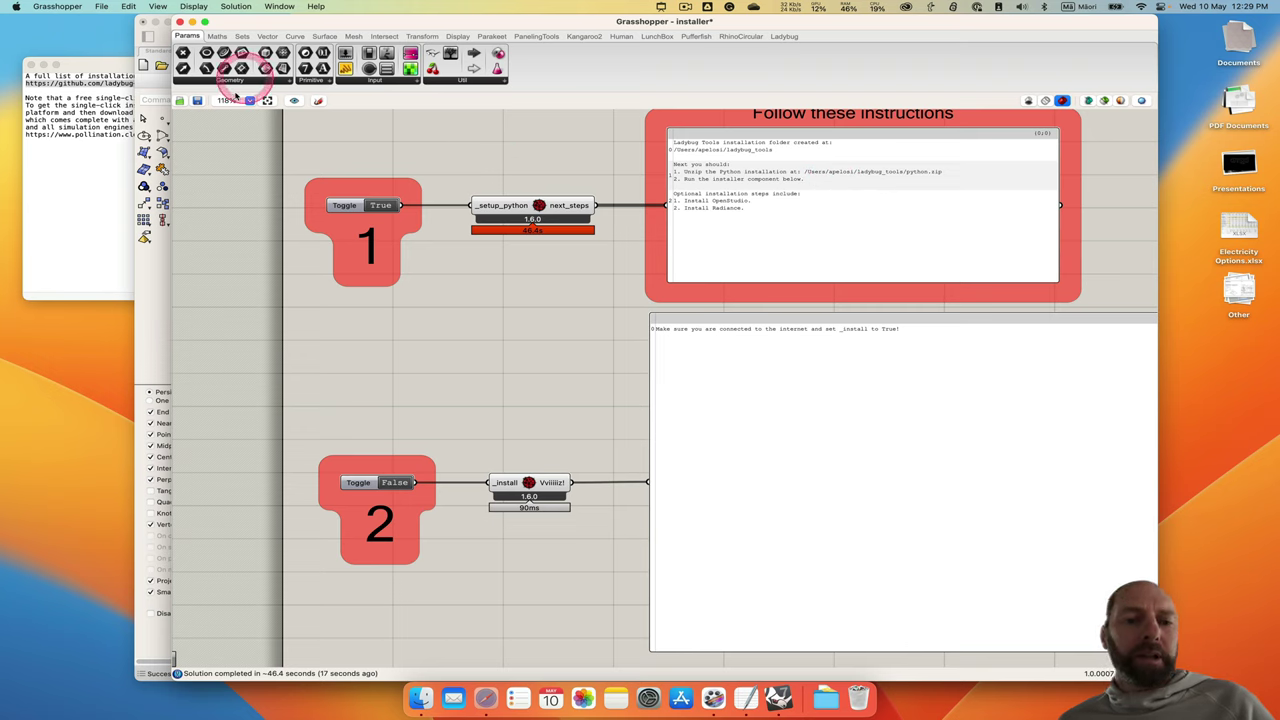
In the home folder's ladybug_tools, extract python.zip into a python folder beside it
click(421, 700)
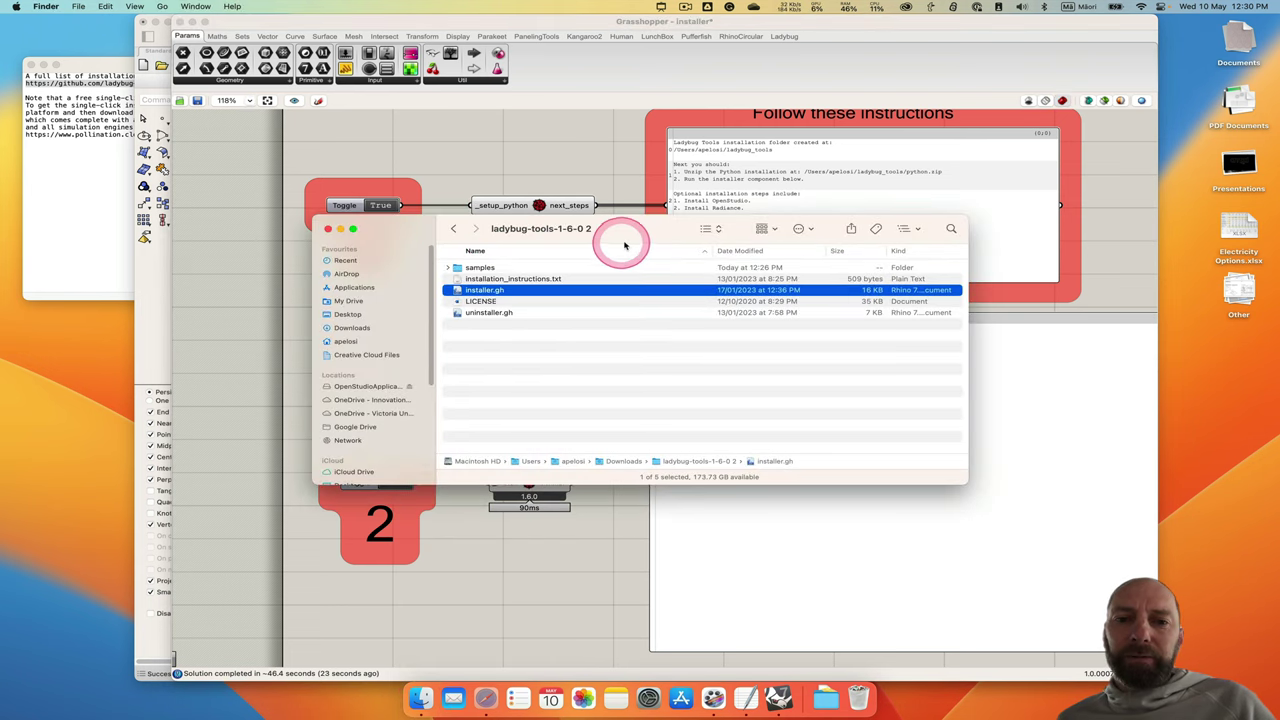
drag(625, 244, 590, 245)
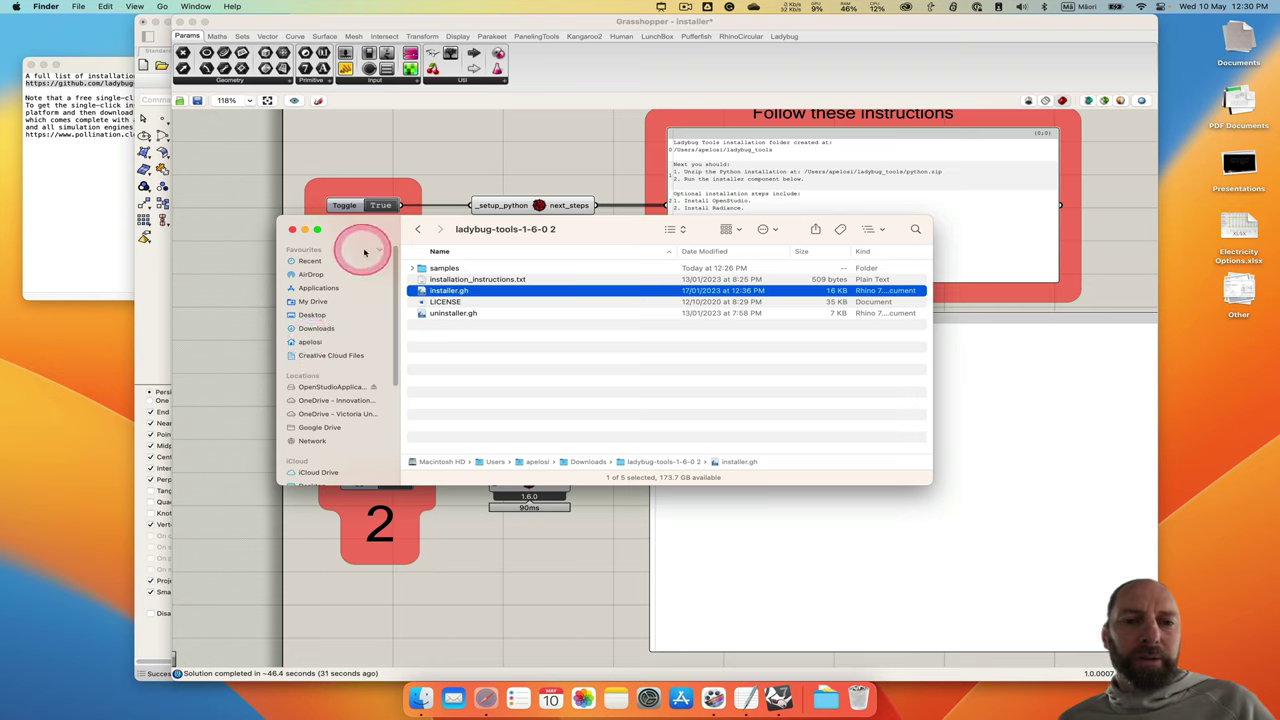
scroll(377, 252, down, 5)
scroll(340, 250, up, 5)
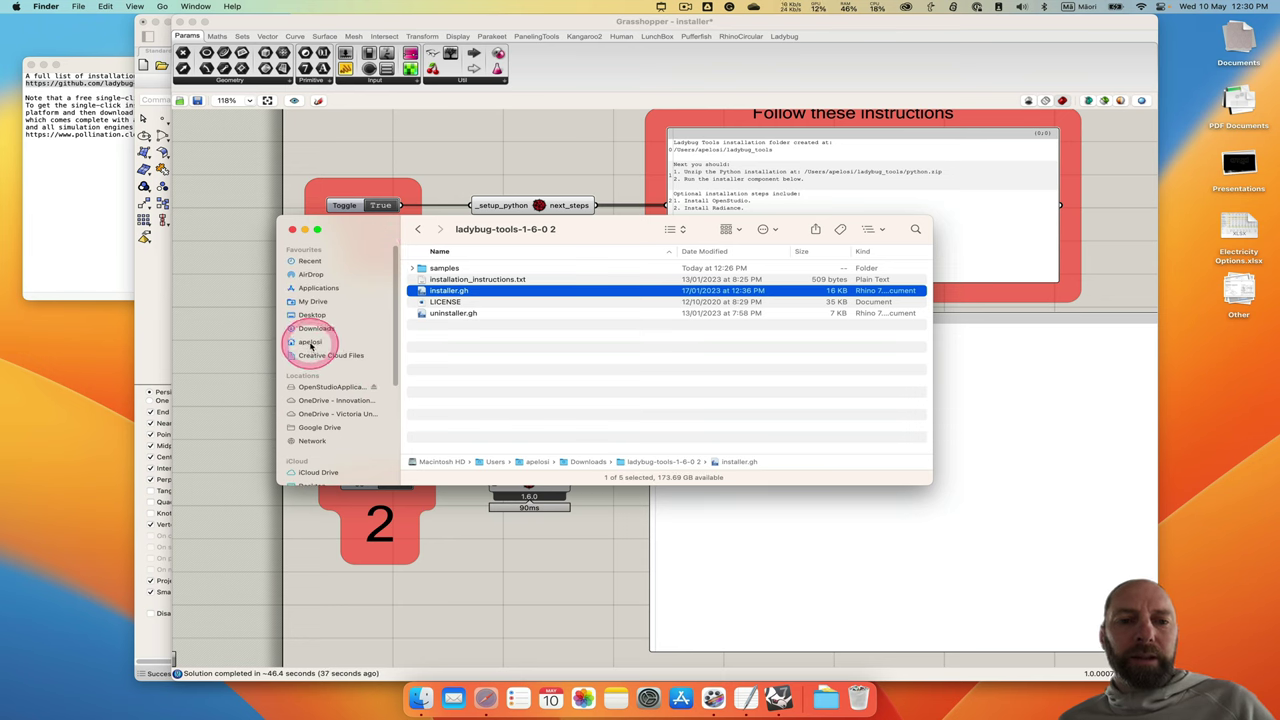
click(311, 343)
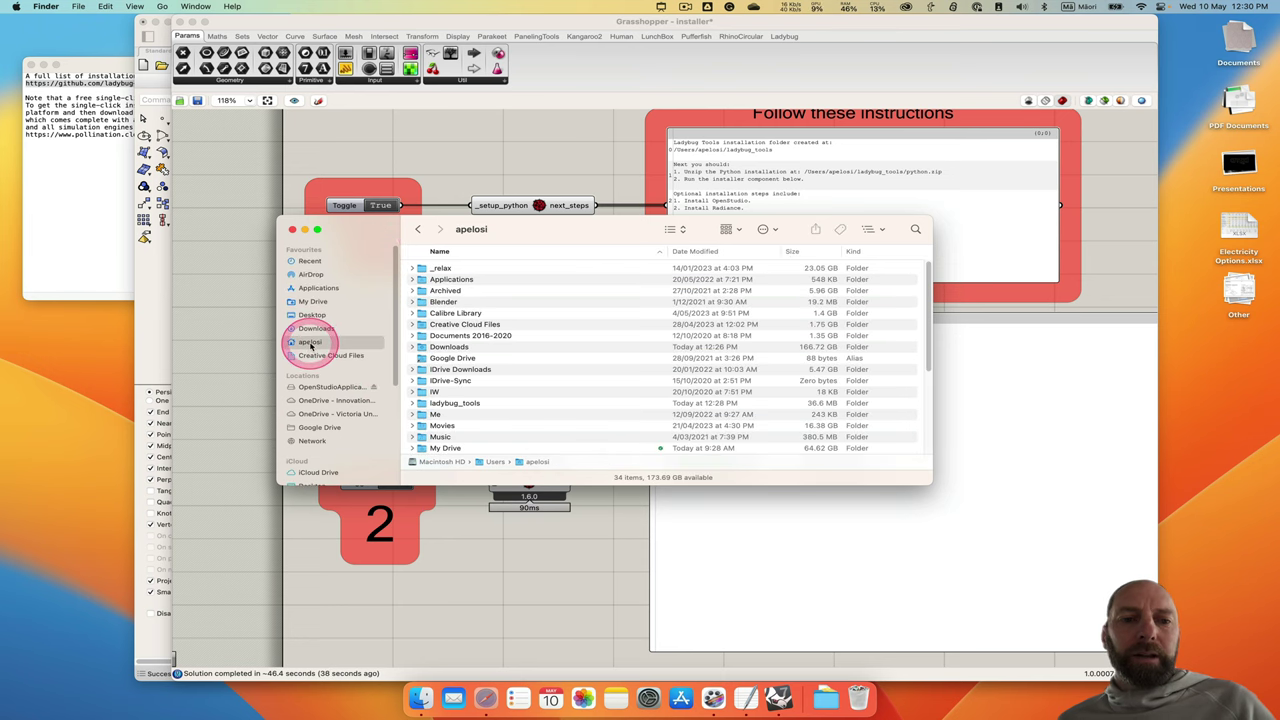
click(452, 404)
double_click(450, 404)
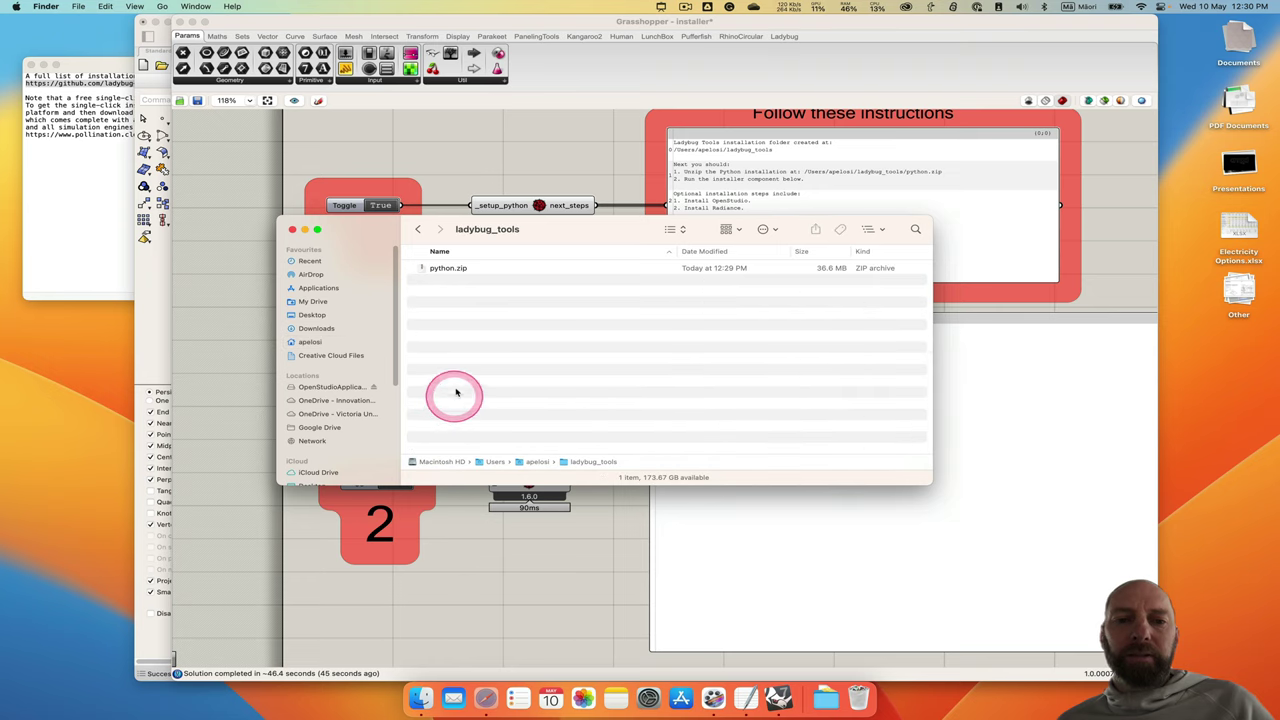
double_click(449, 269)
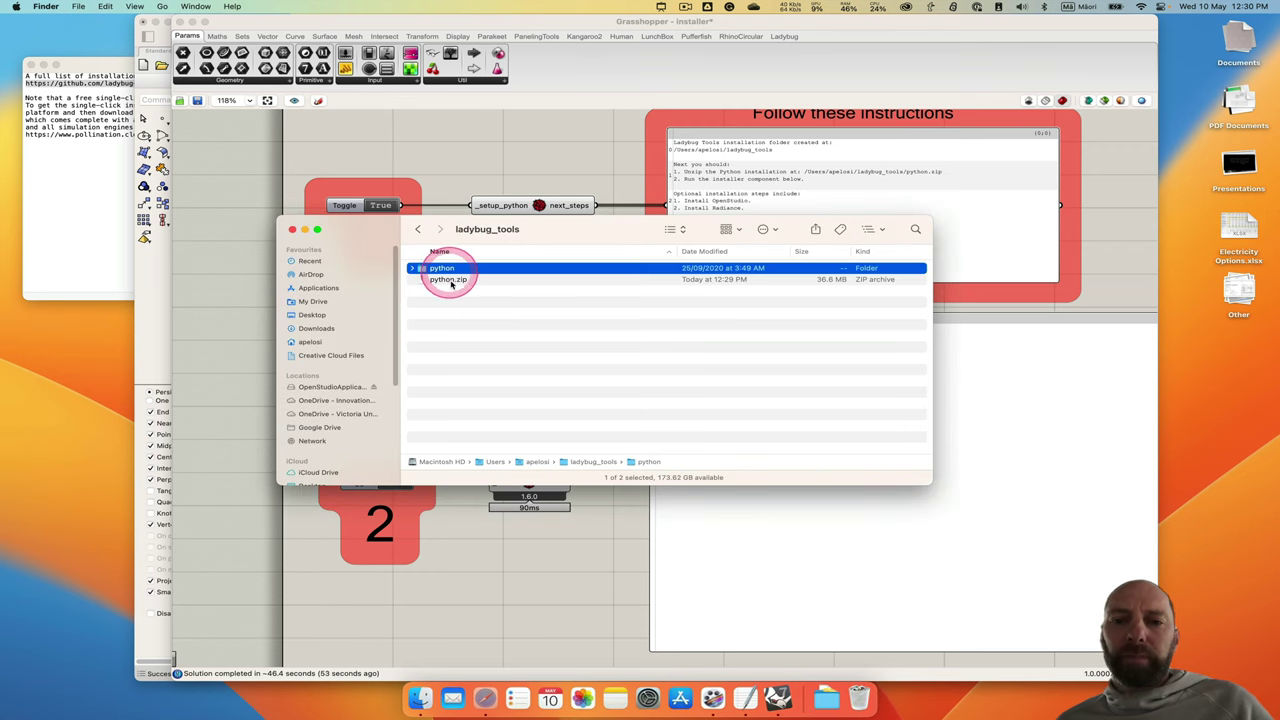
click(492, 322)
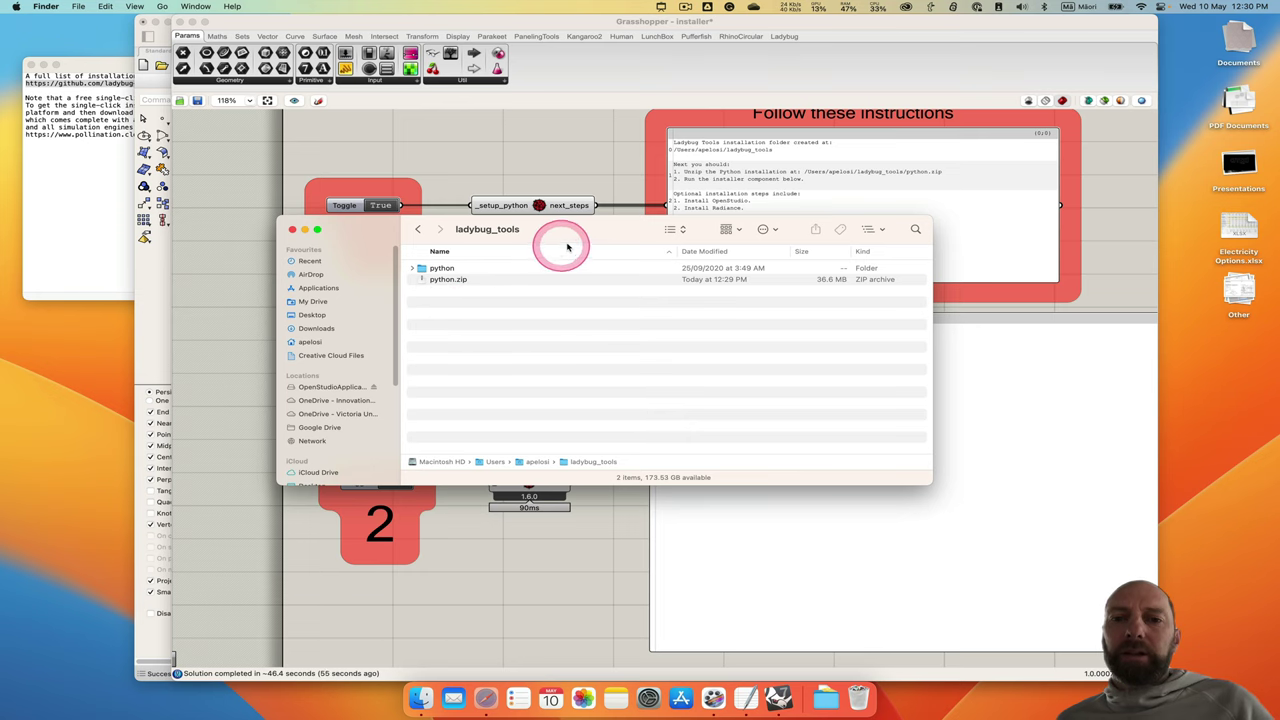
click(565, 174)
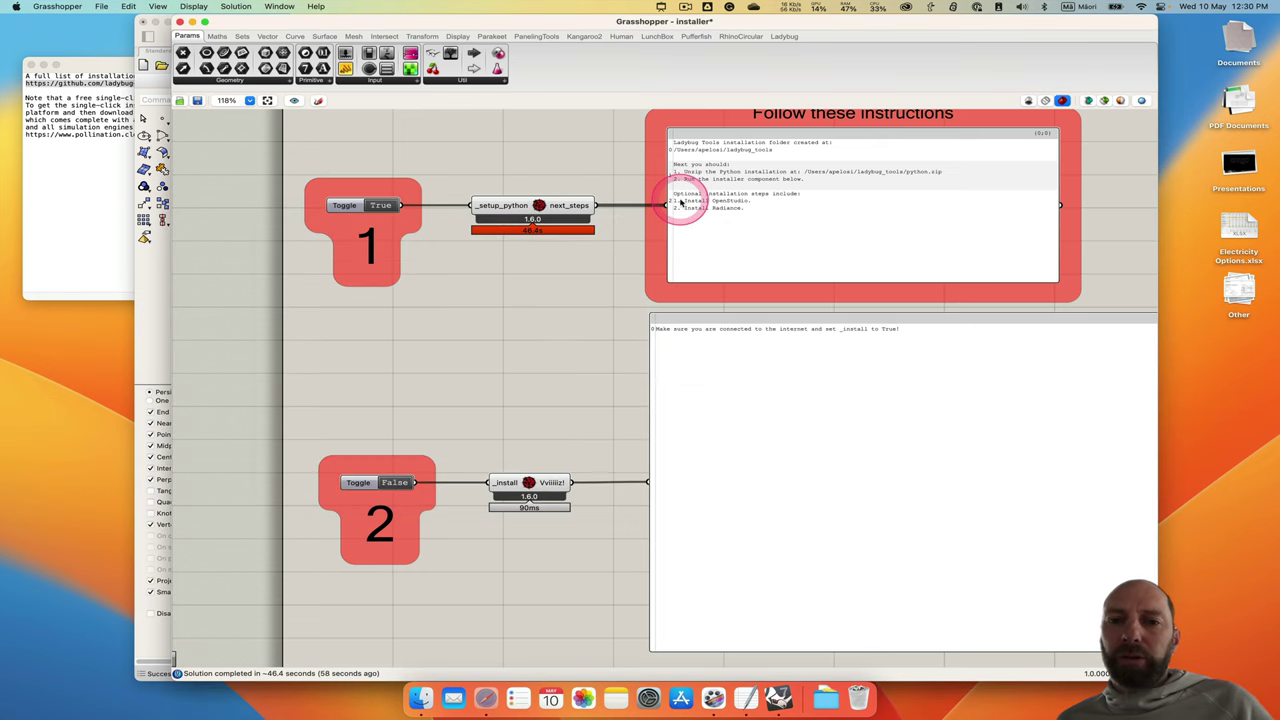
click(752, 155)
drag(761, 170, 691, 187)
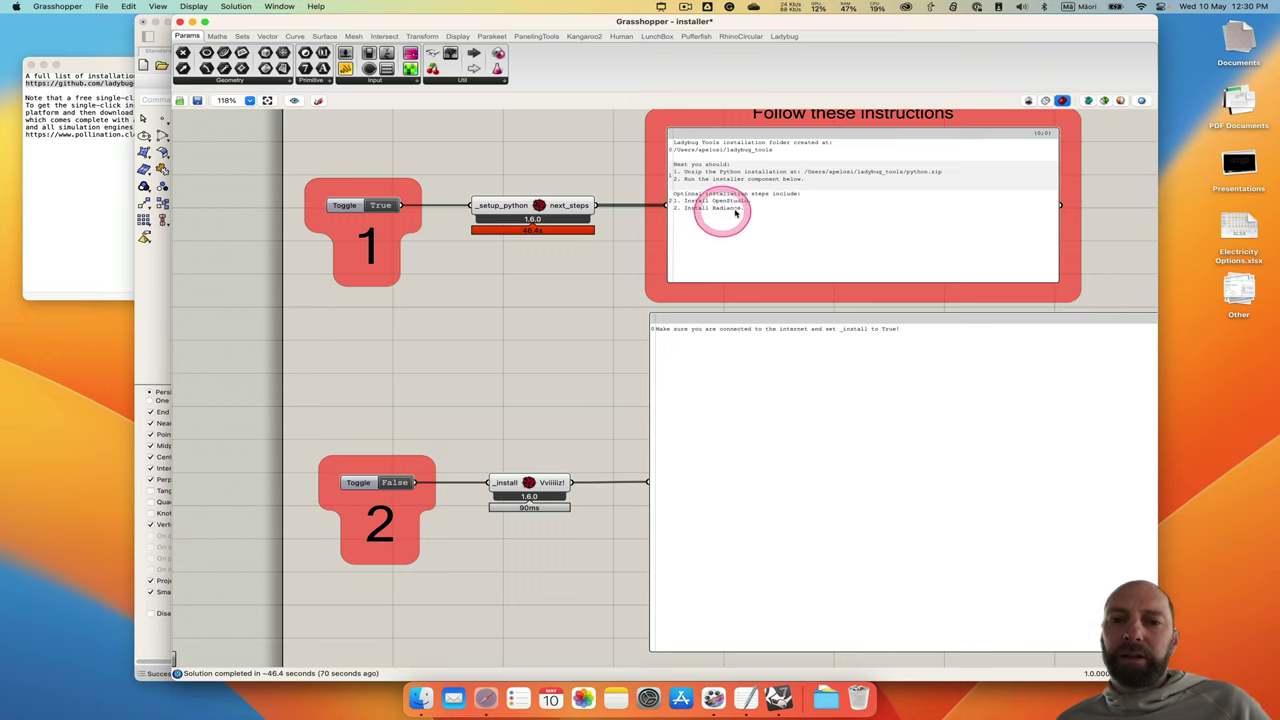
Mount the OpenStudioApplication-1.5.0 disk image from Downloads and launch its app
click(822, 703)
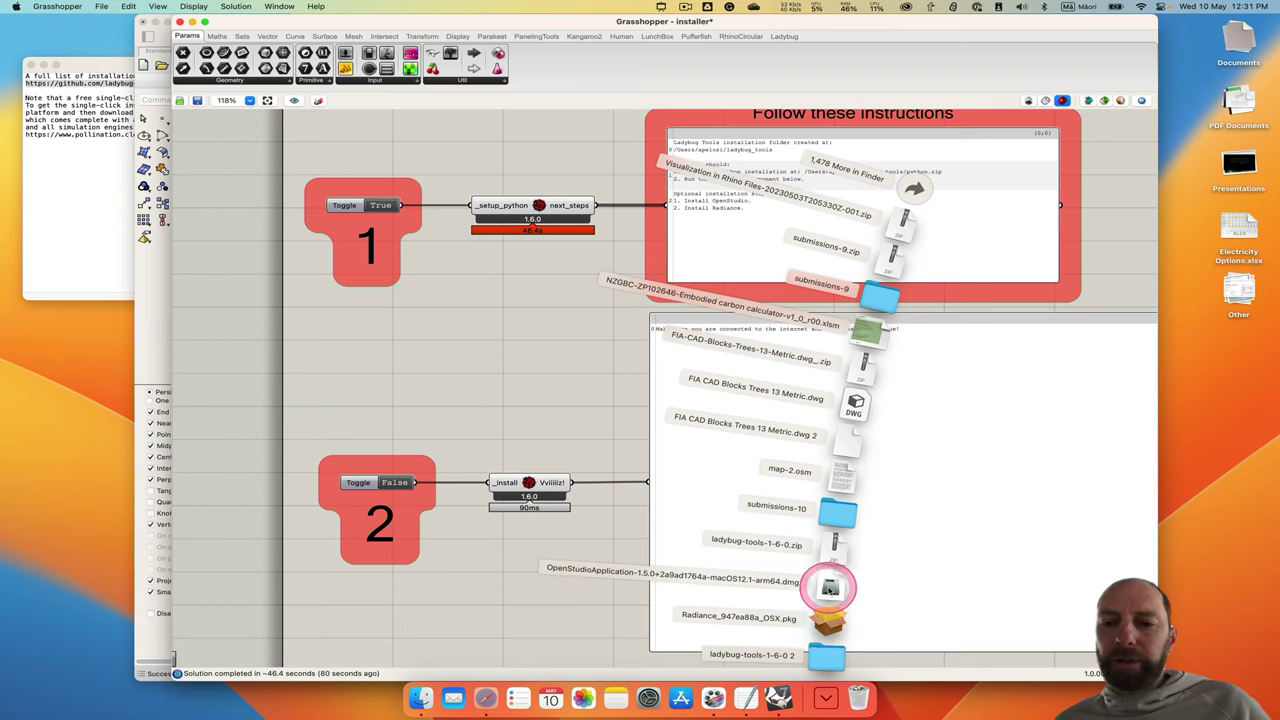
click(829, 590)
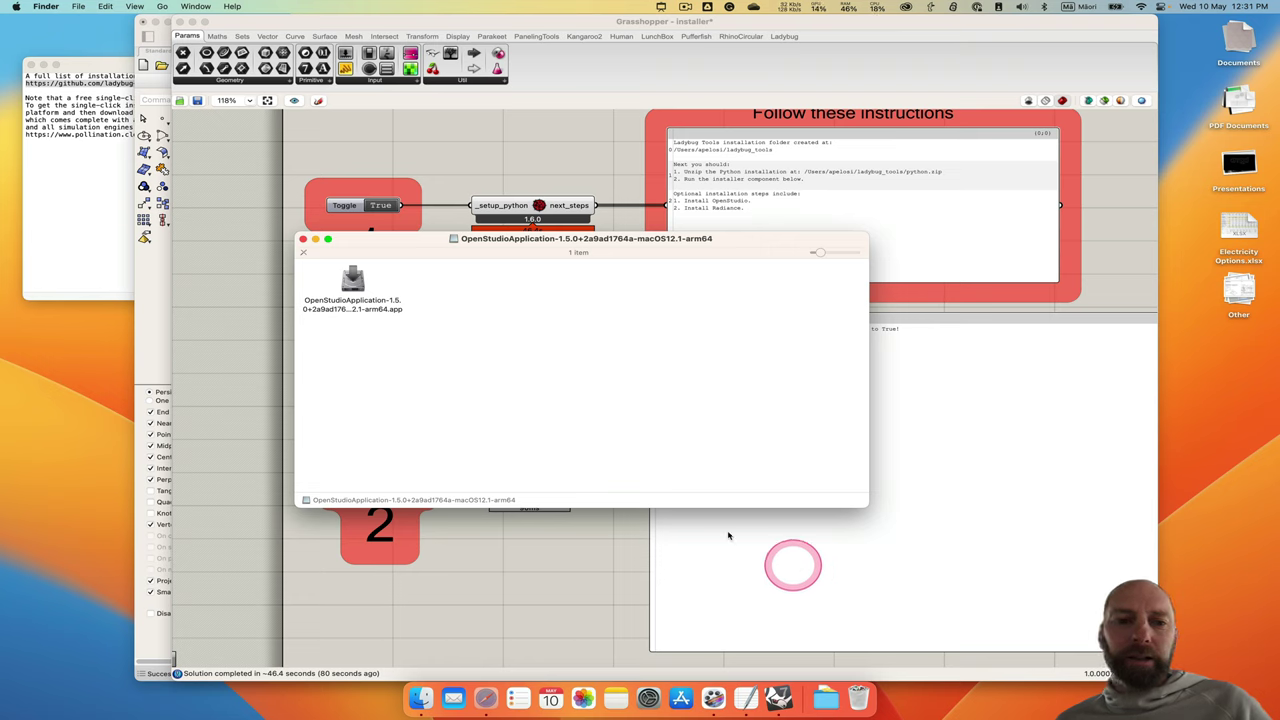
double_click(354, 290)
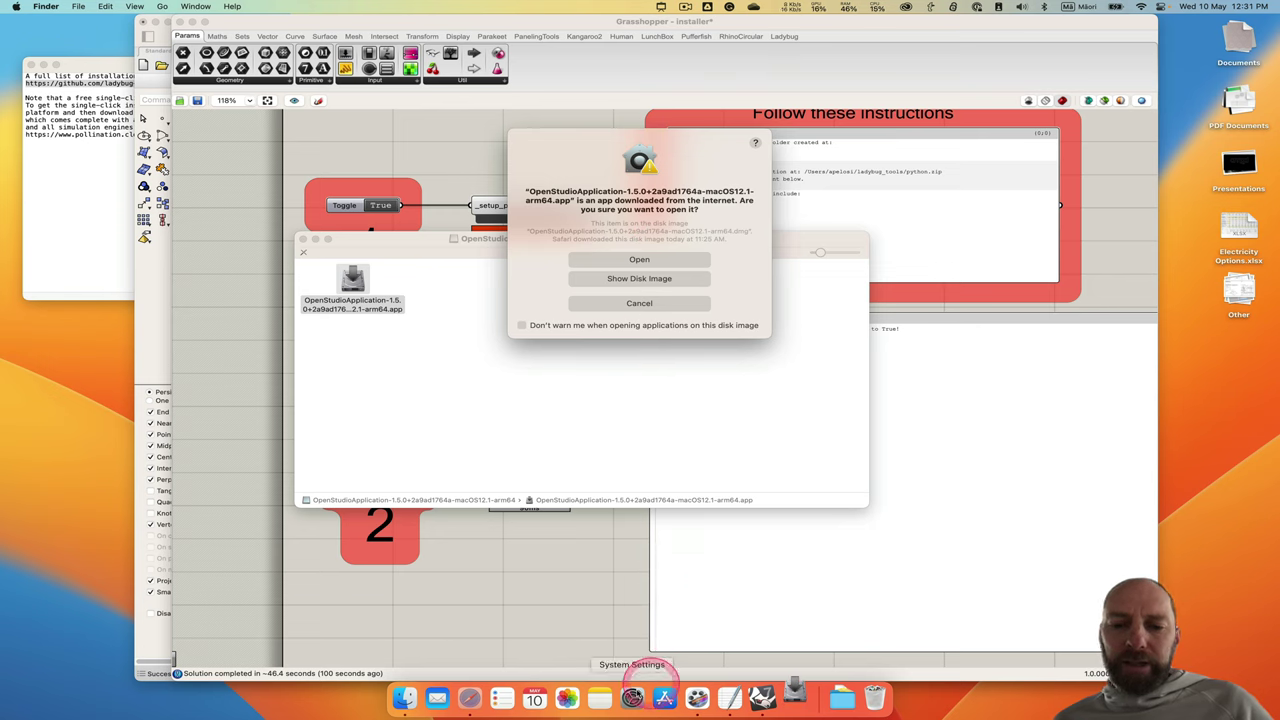
Go to Privacy & Security and allow the OpenStudio app, starting its Setup Wizard
click(632, 697)
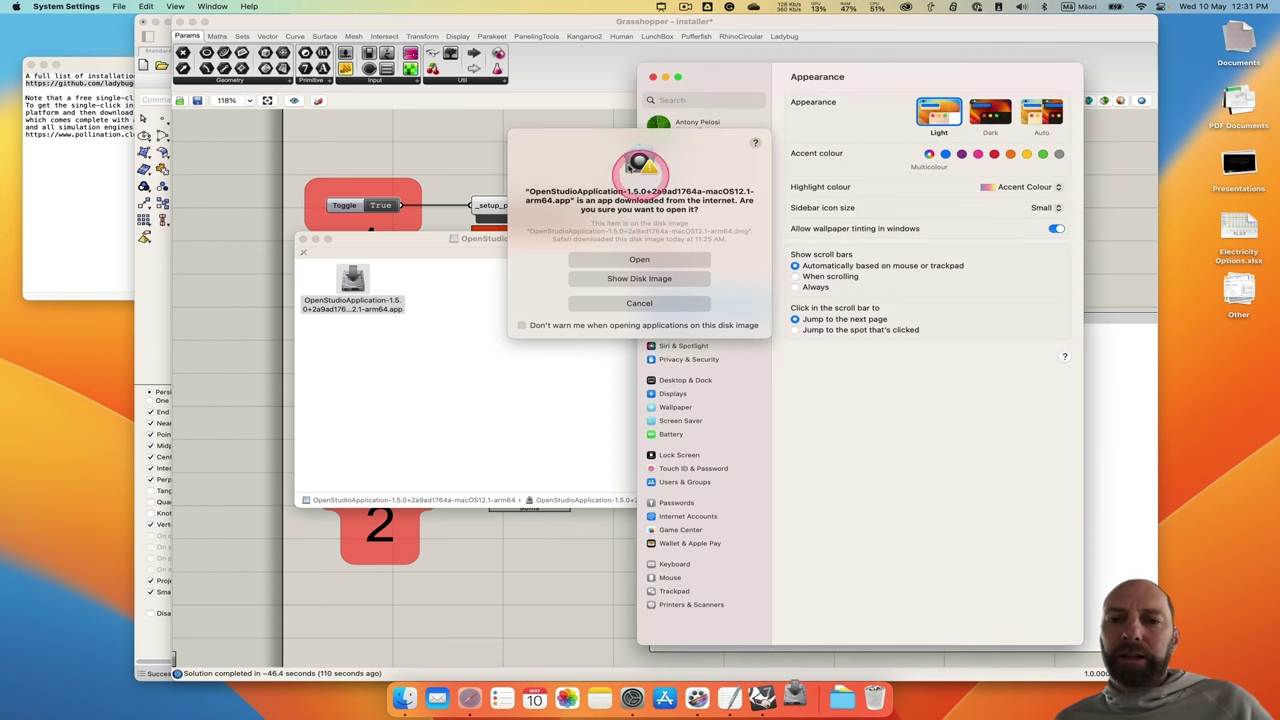
drag(630, 143, 454, 143)
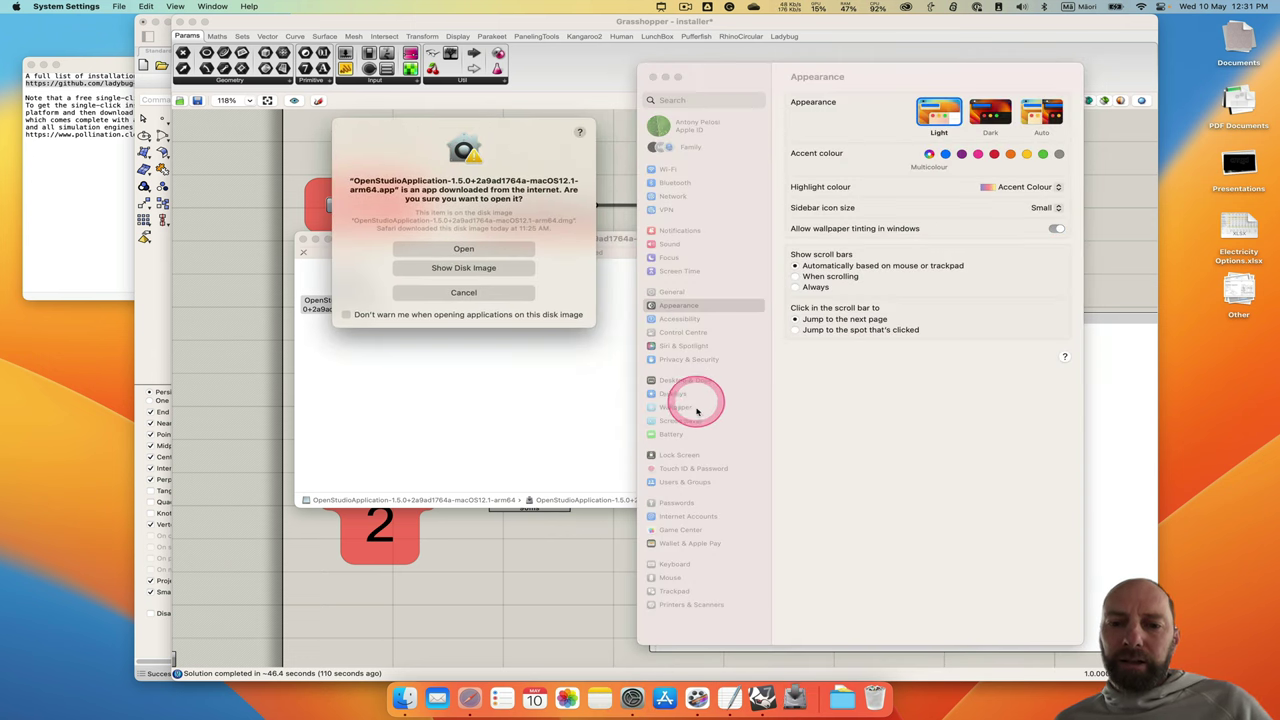
click(734, 446)
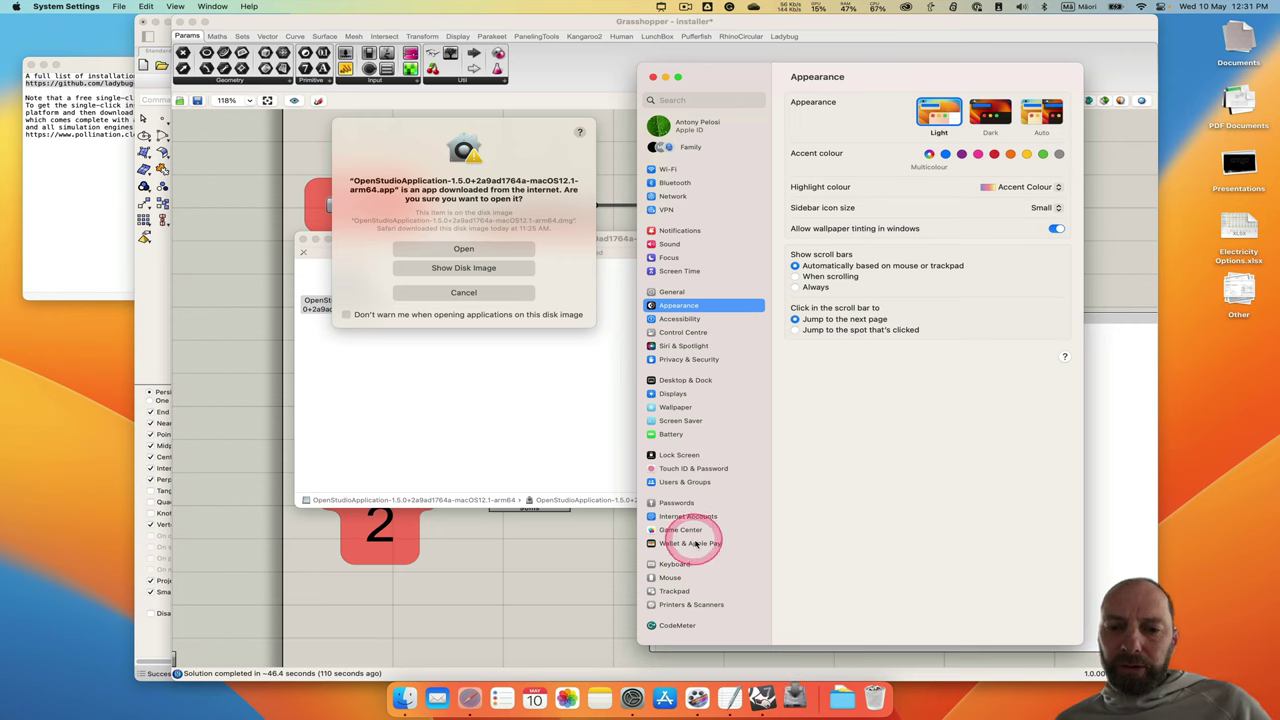
click(703, 363)
scroll(874, 380, down, 10)
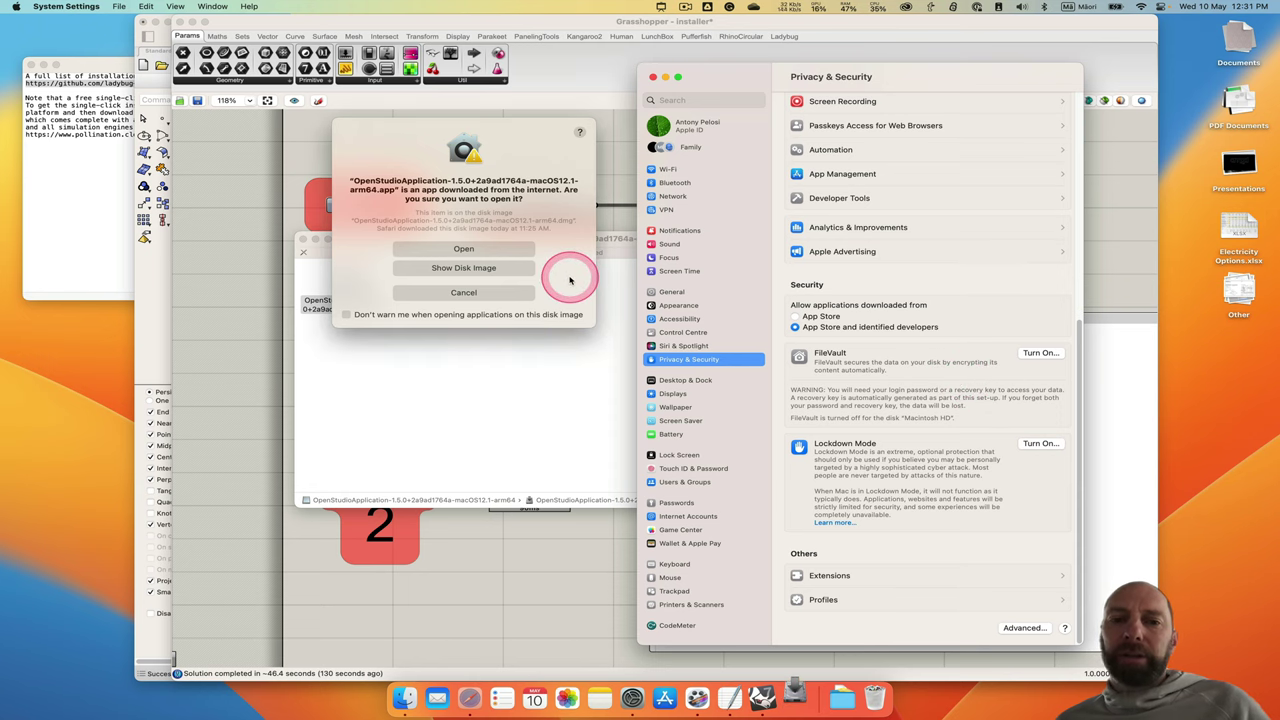
click(464, 251)
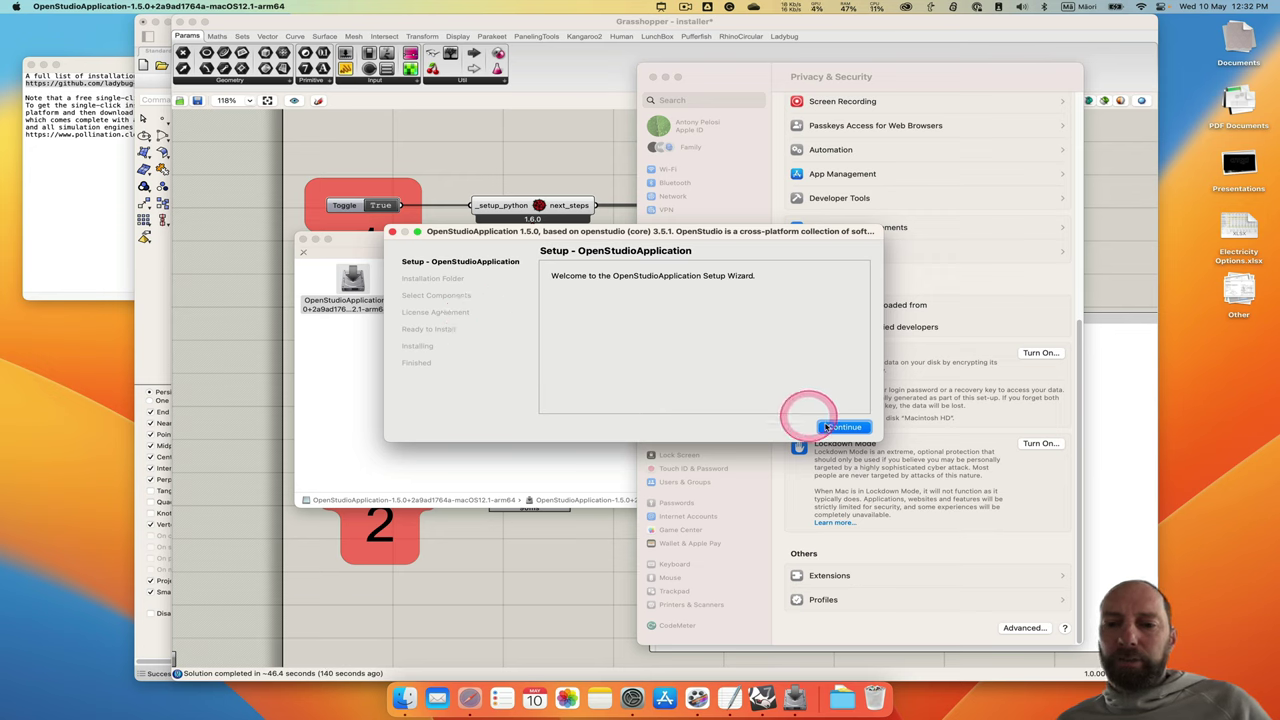
Install OpenStudioApplication 1.5.0 into /Applications with default components, authorising with the account password
click(842, 428)
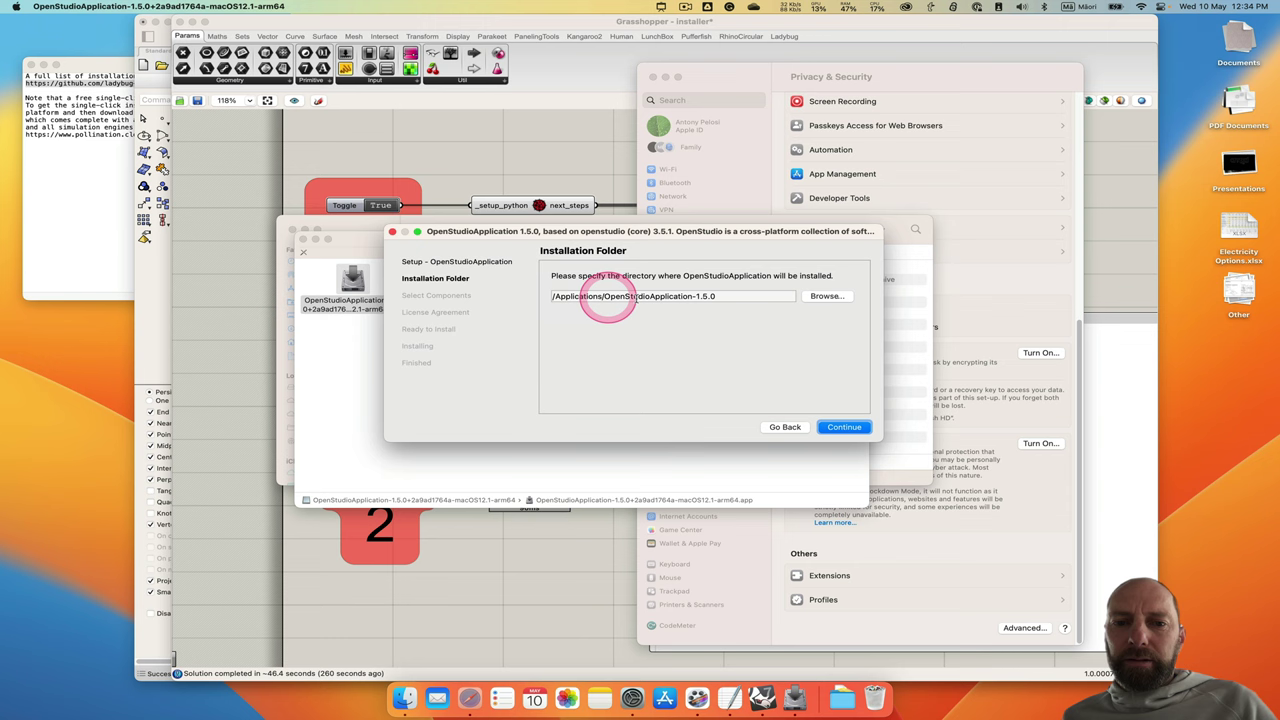
click(843, 428)
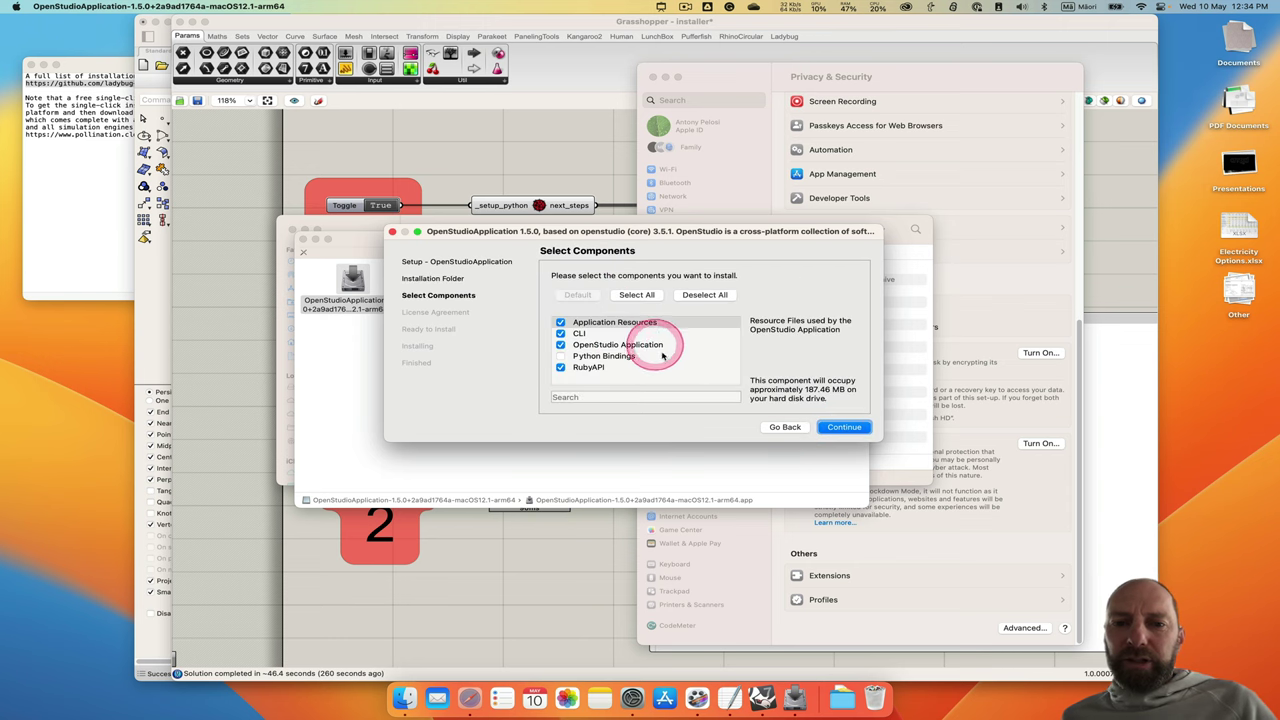
click(848, 428)
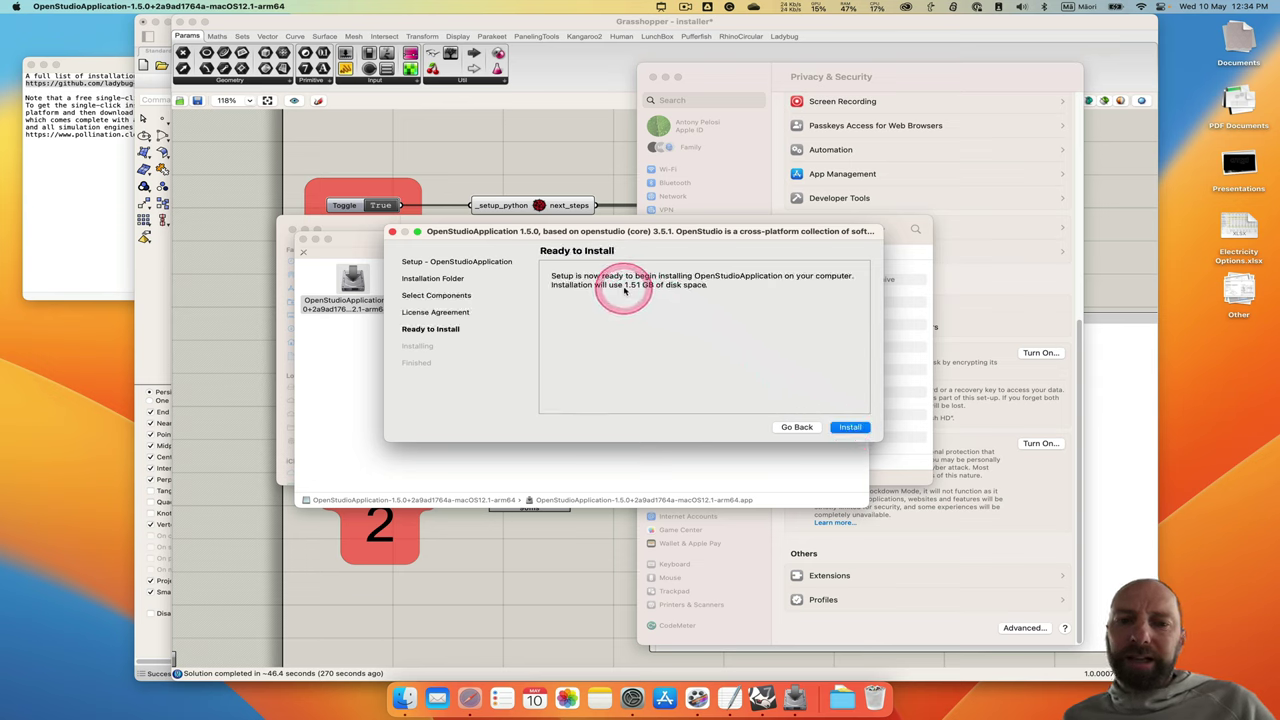
click(852, 428)
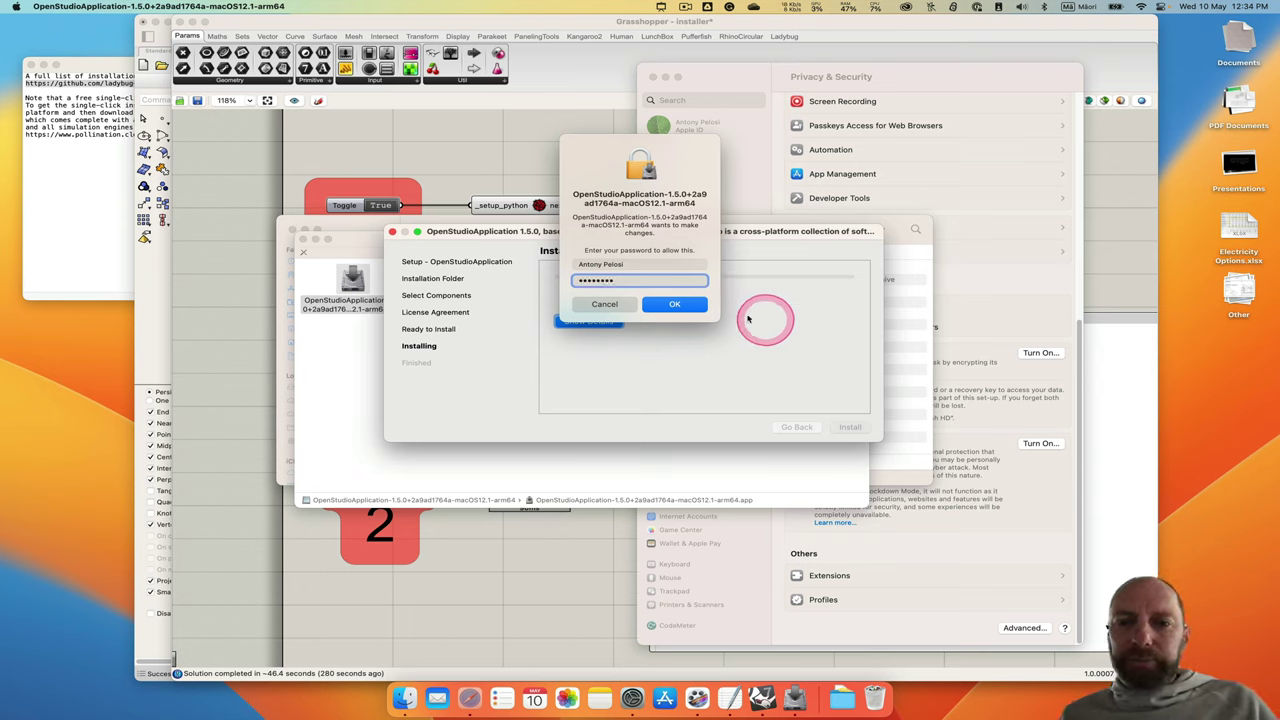
click(681, 309)
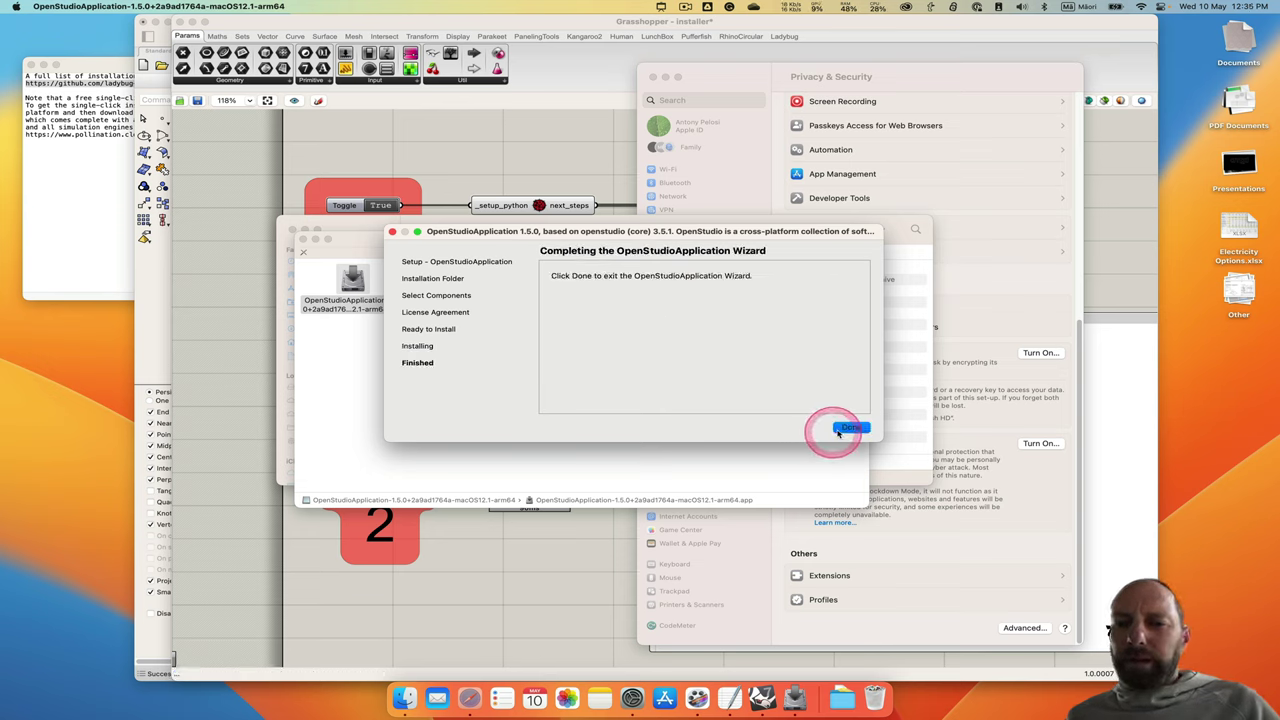
click(851, 428)
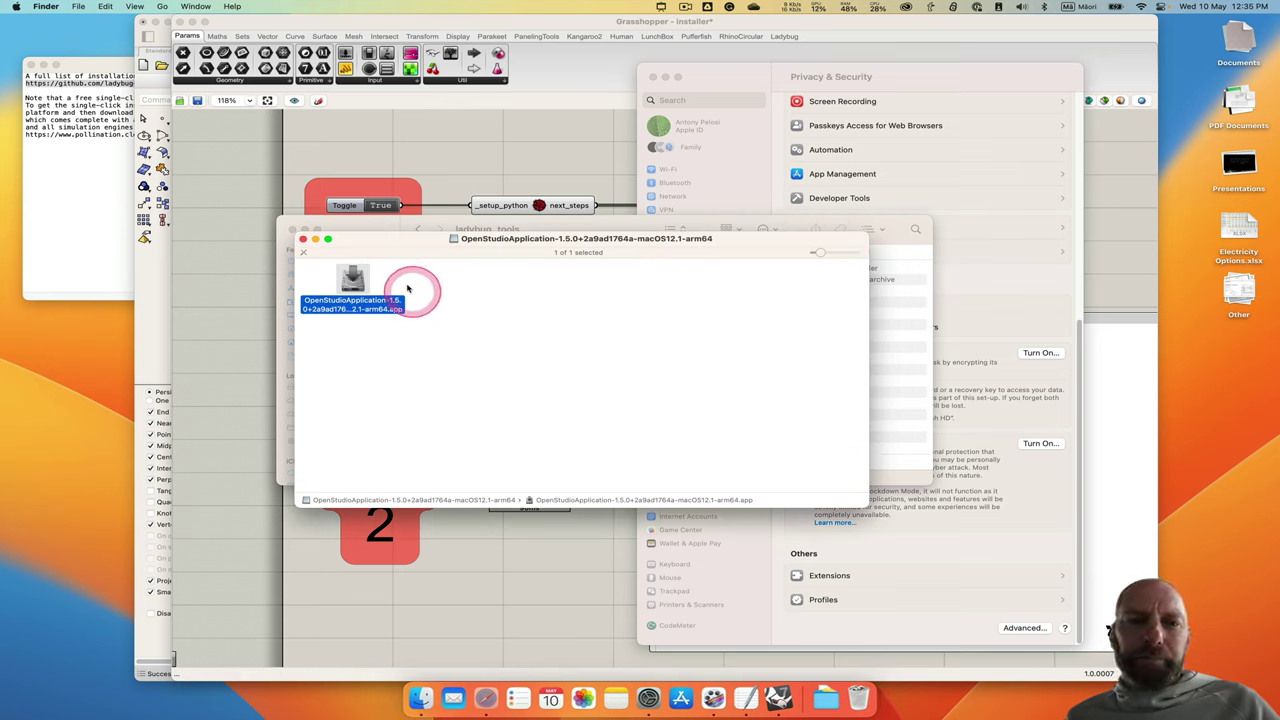
Close the OpenStudio disk image and open Radiance_947ea88a_OSX.pkg from Downloads, which macOS blocks
click(304, 240)
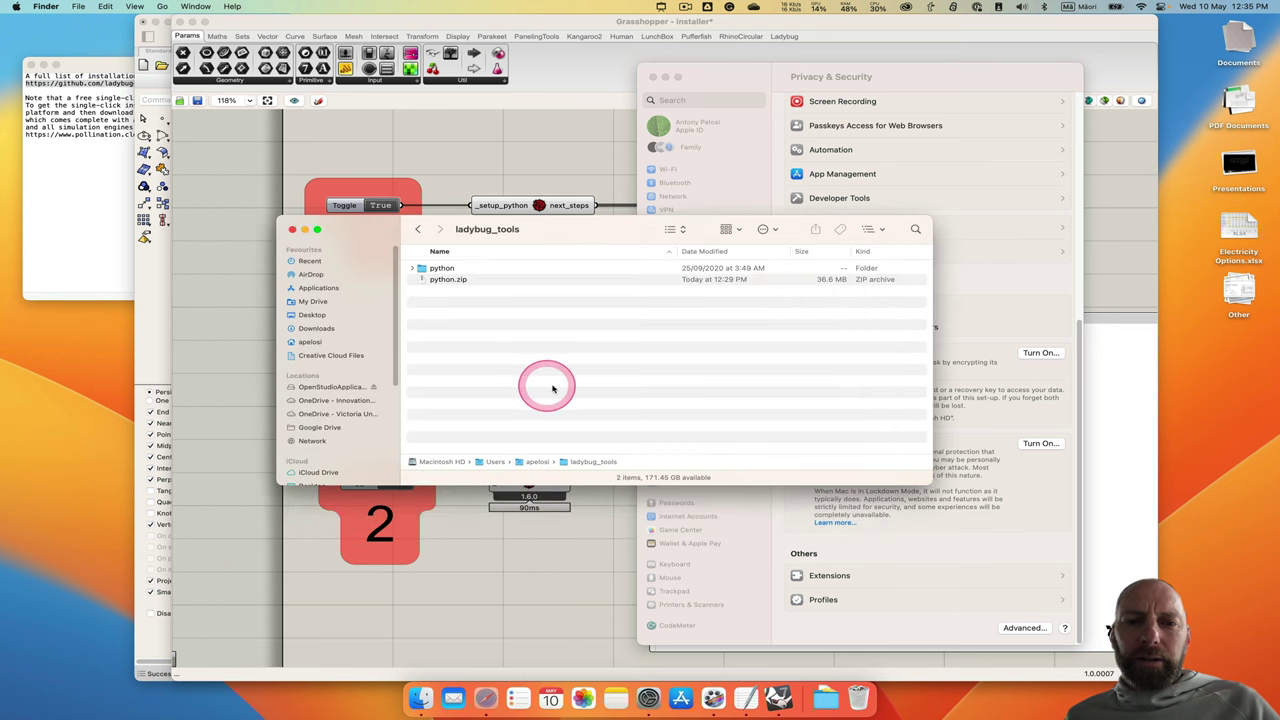
click(826, 697)
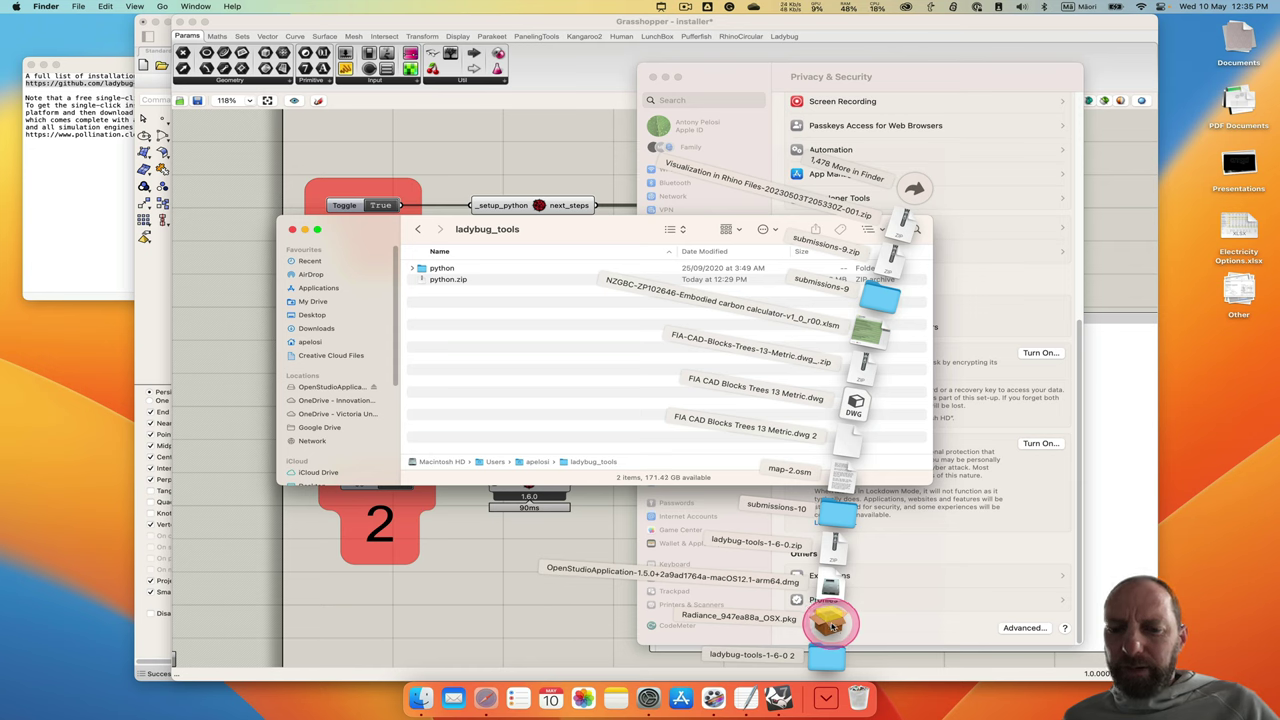
click(828, 625)
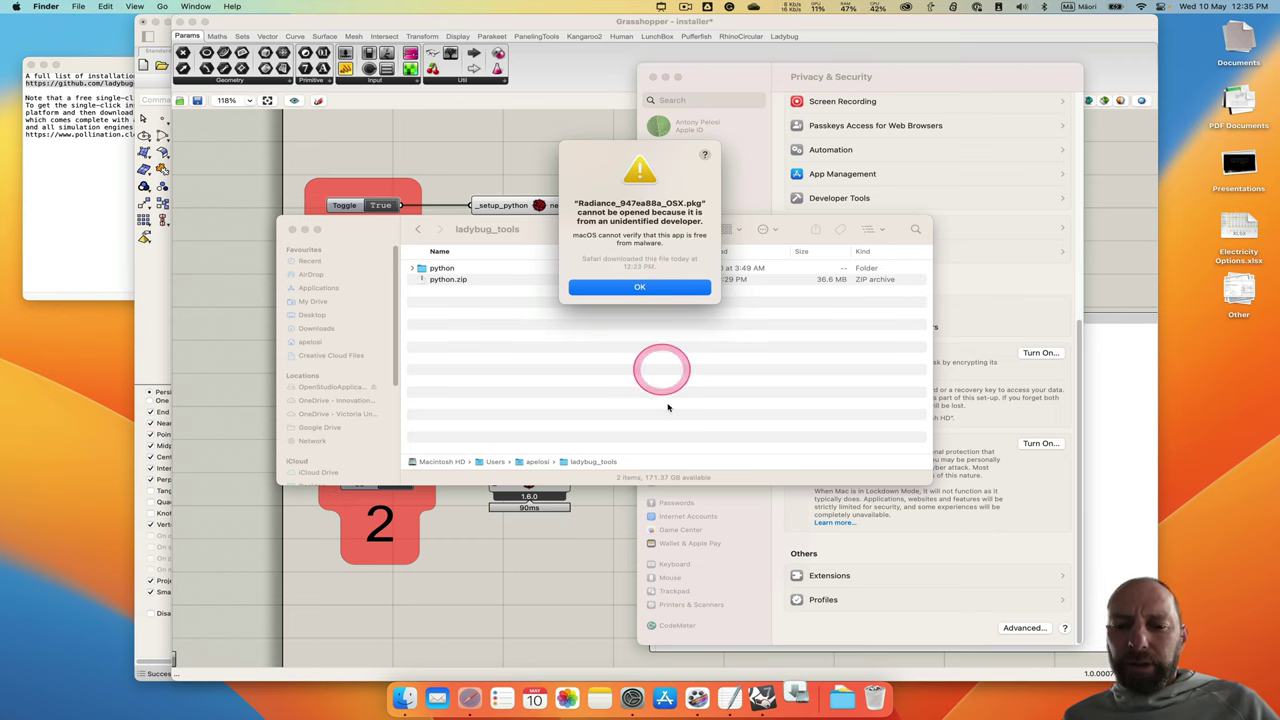
click(969, 545)
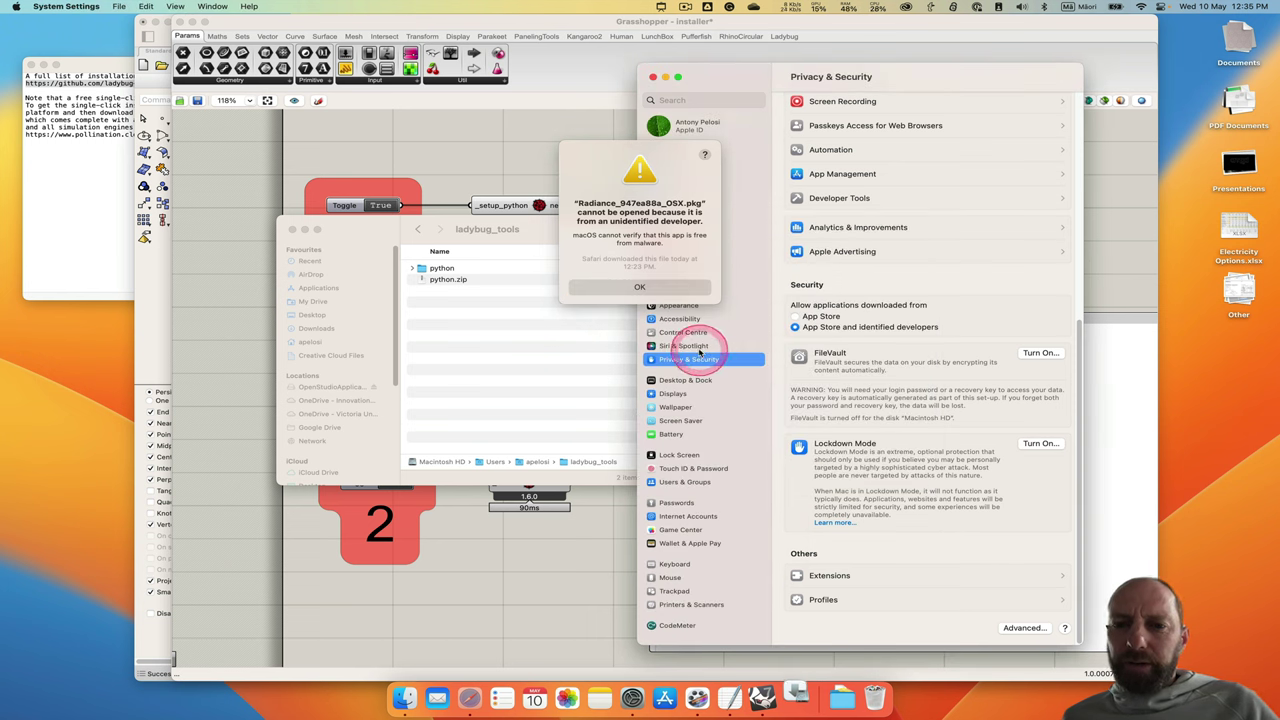
Allow the blocked Radiance package with Open Anyway and confirm the unverified-developer warning
click(645, 286)
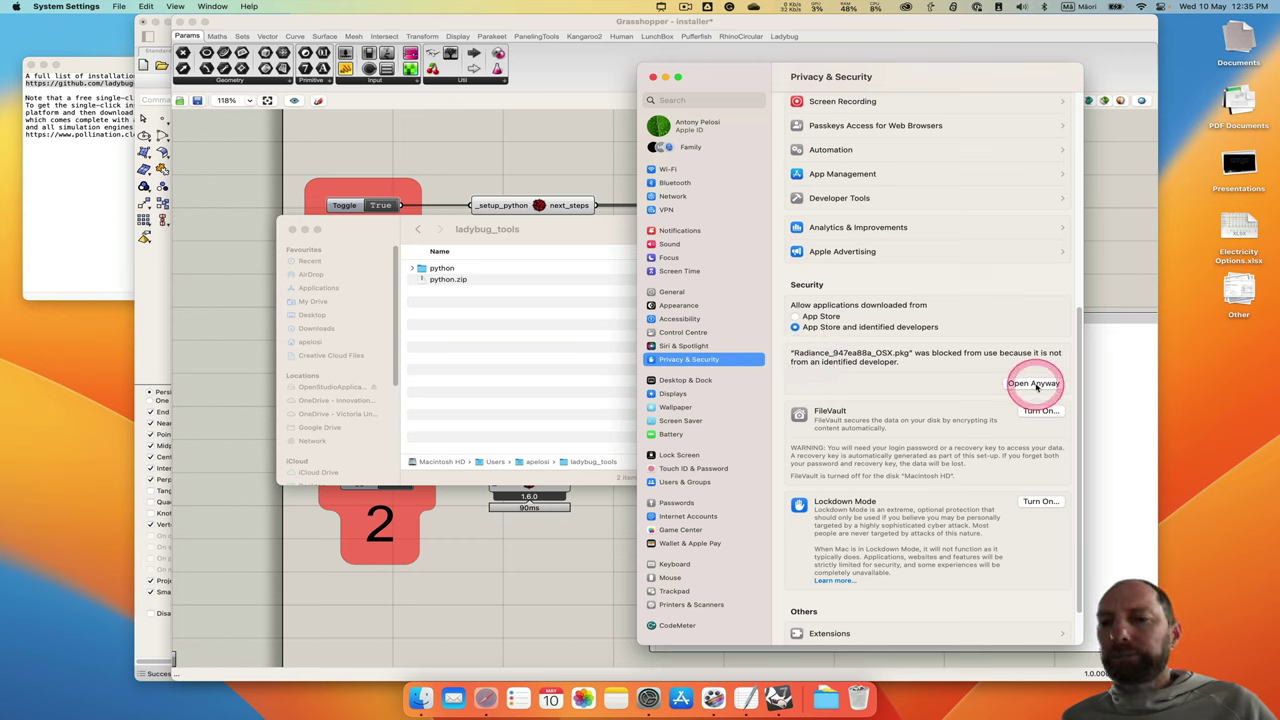
click(1036, 386)
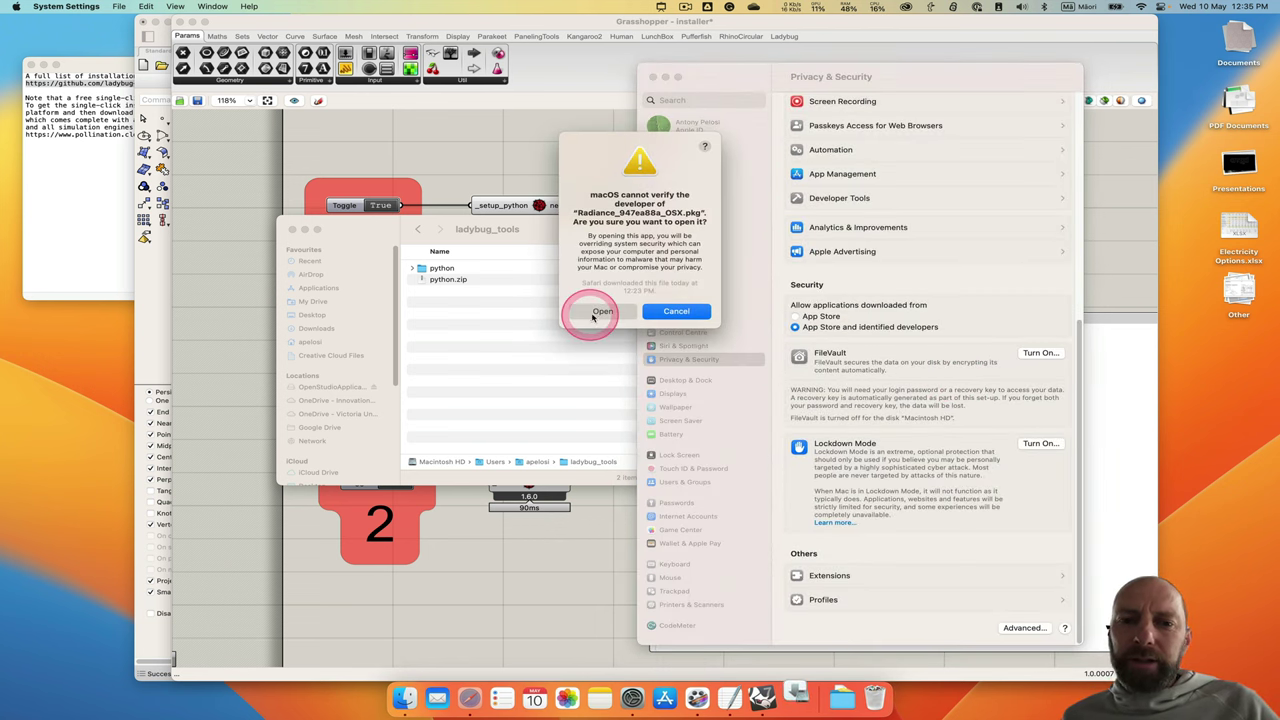
drag(597, 316, 599, 311)
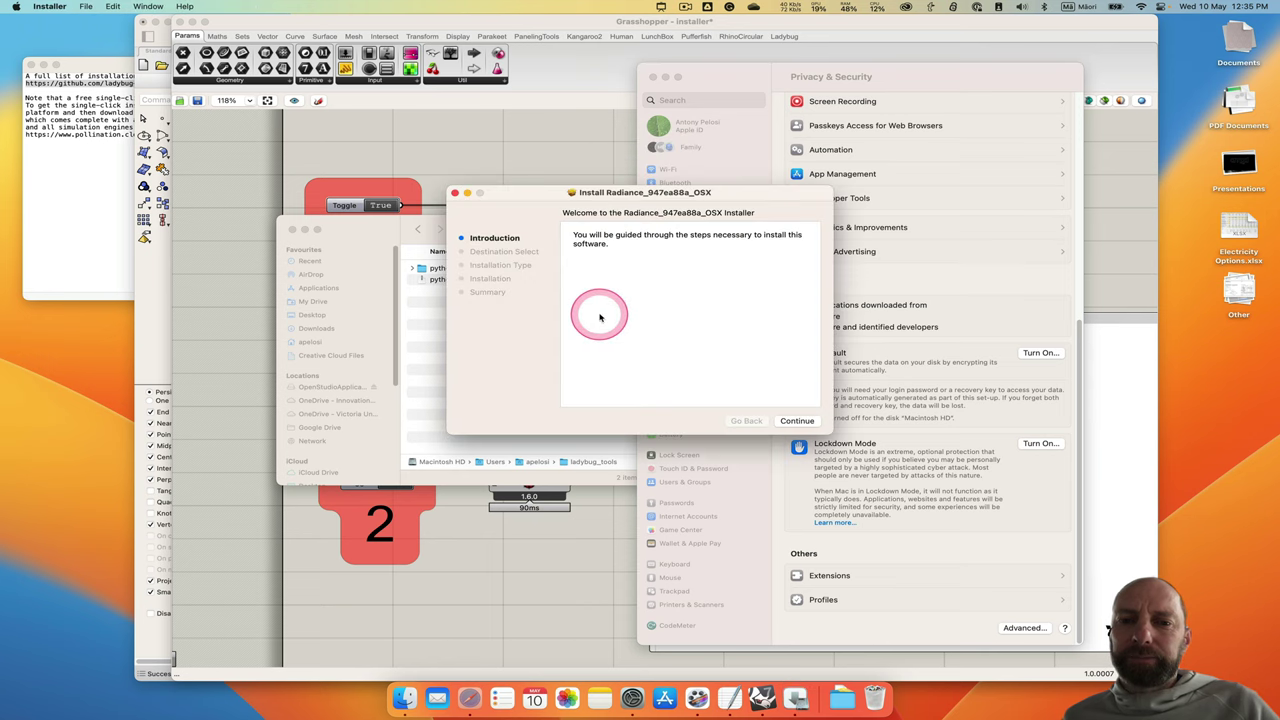
Install Radiance on Macintosh HD with the admin password, then move its package to the Bin
click(797, 420)
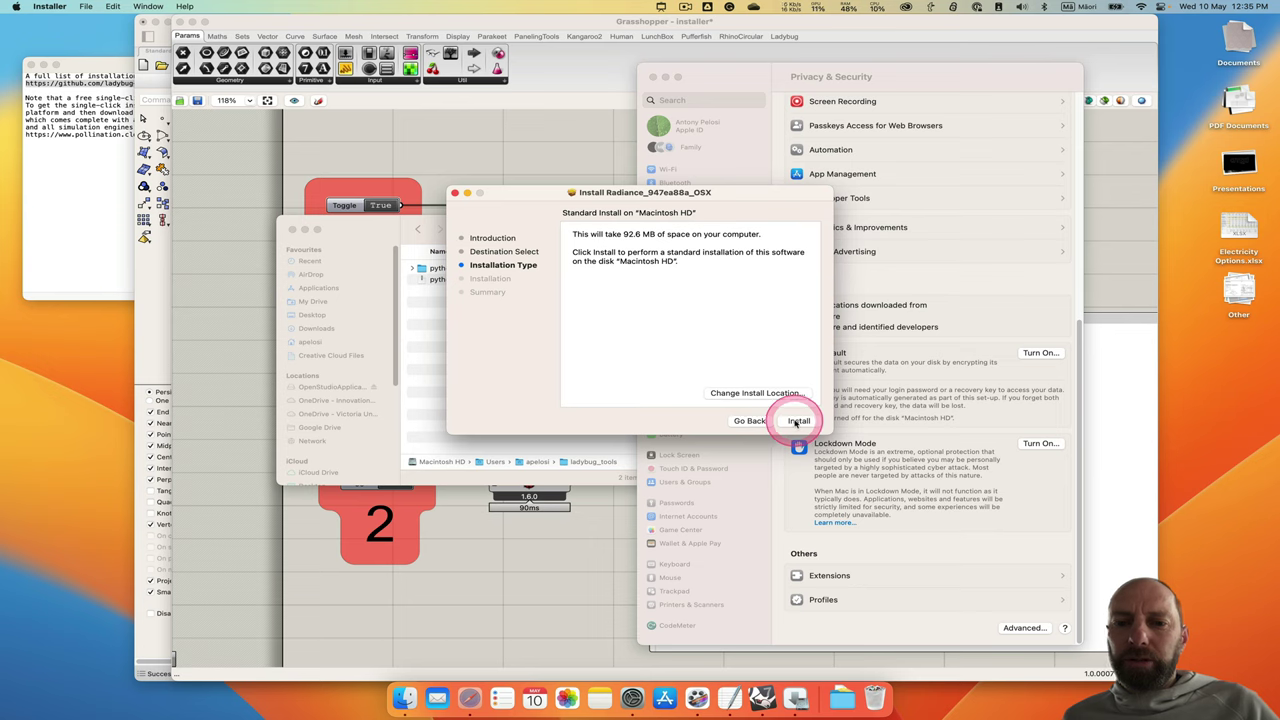
click(797, 420)
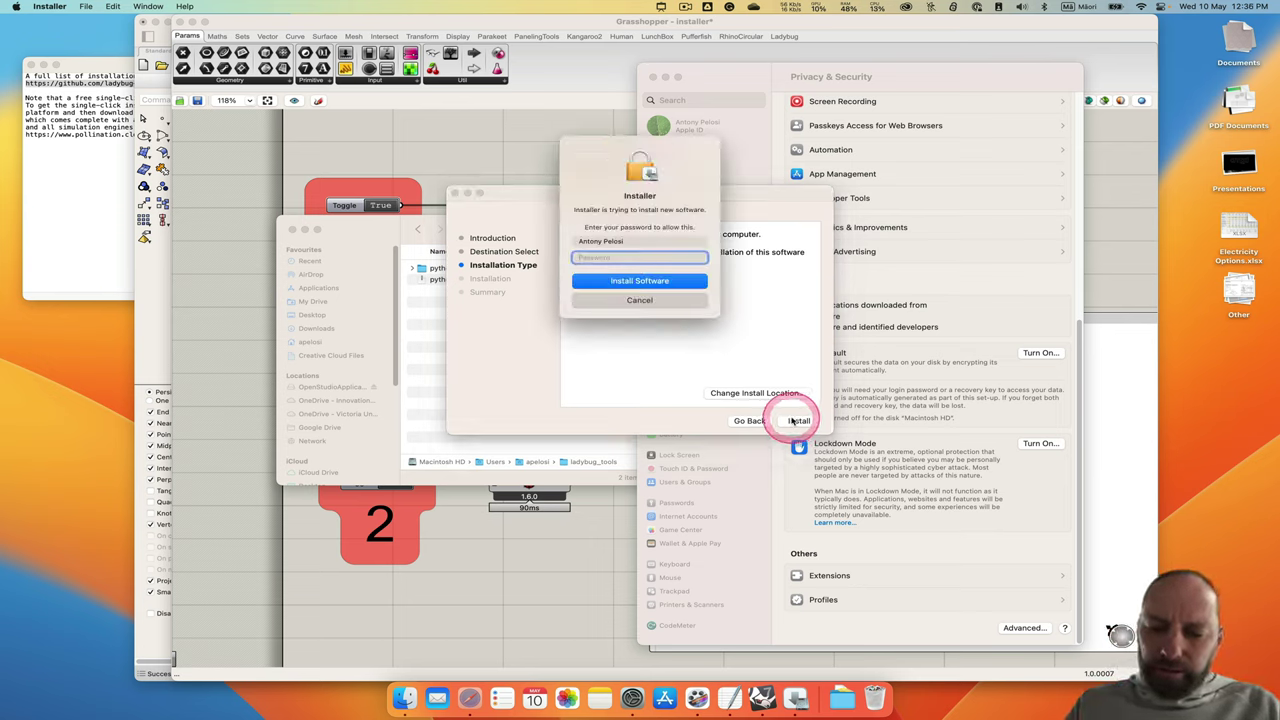
text(••••••)
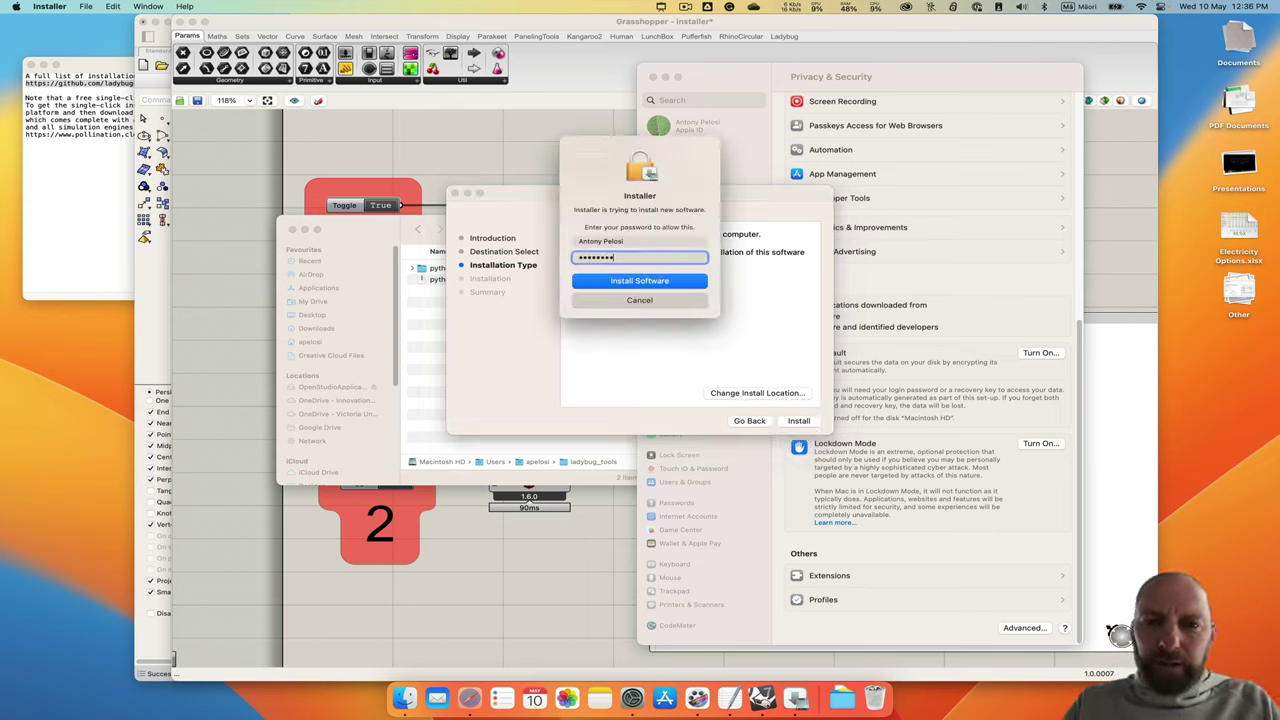
click(664, 284)
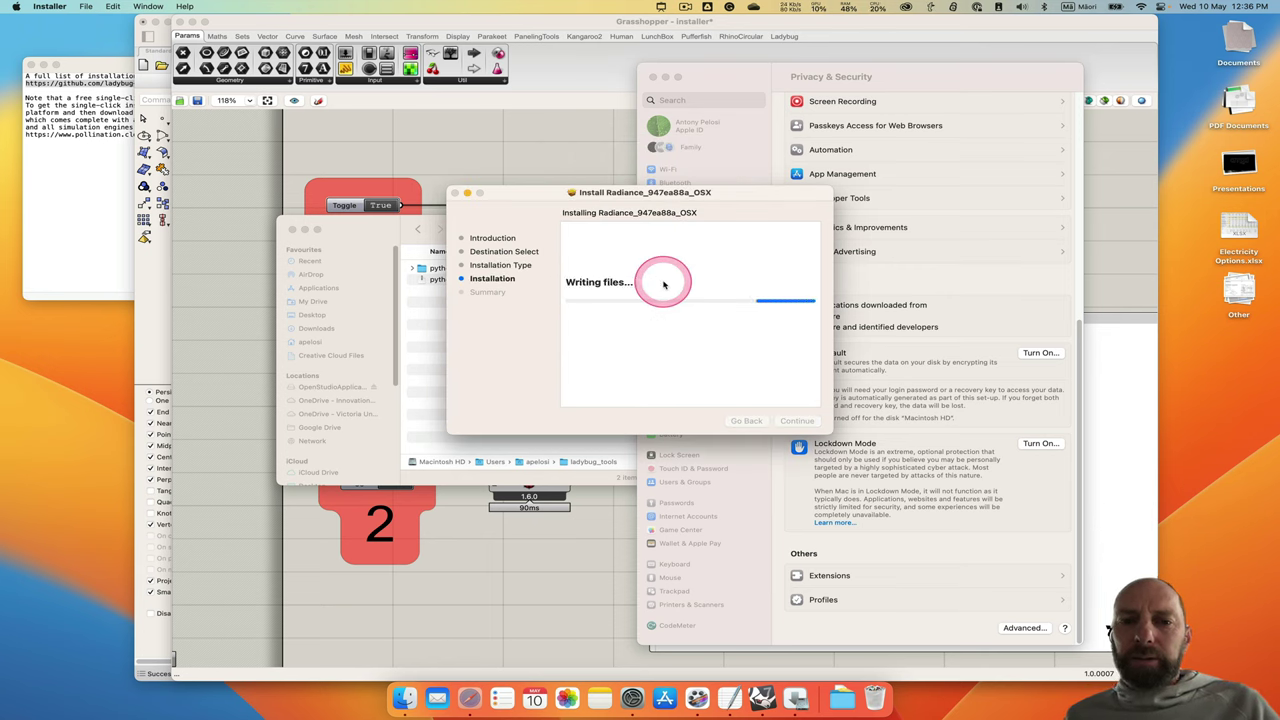
click(752, 357)
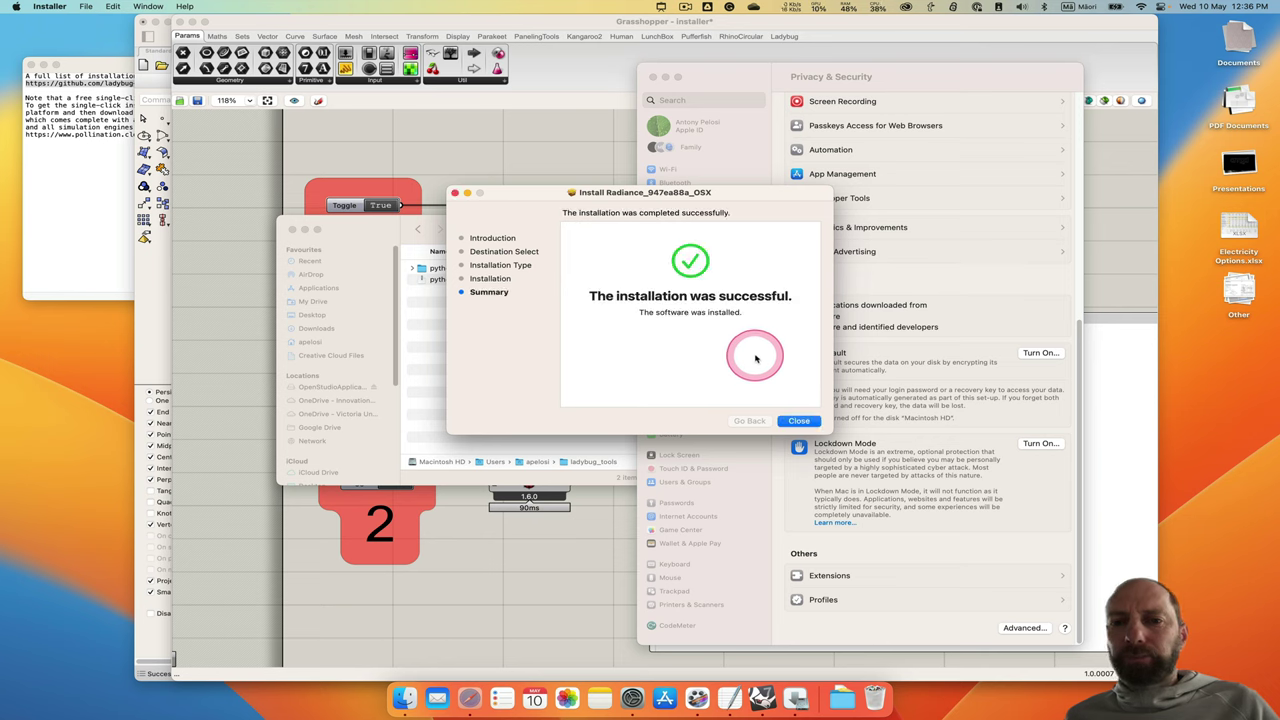
click(799, 420)
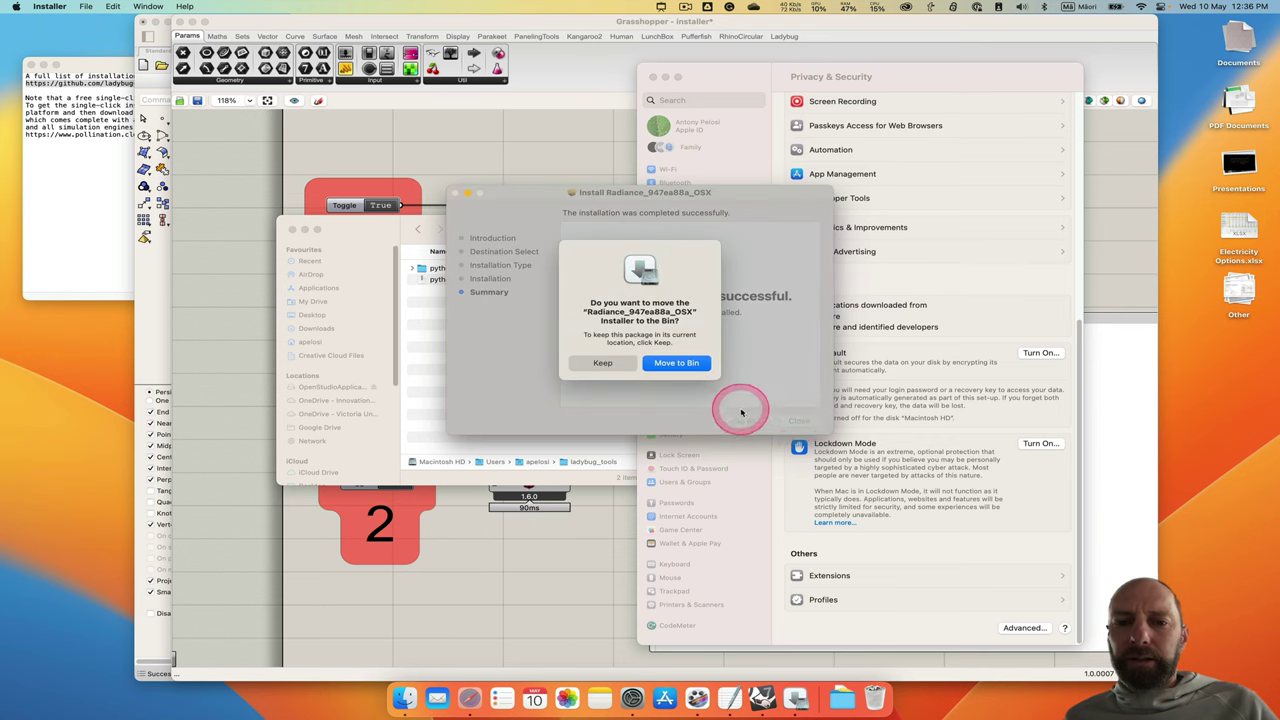
click(678, 365)
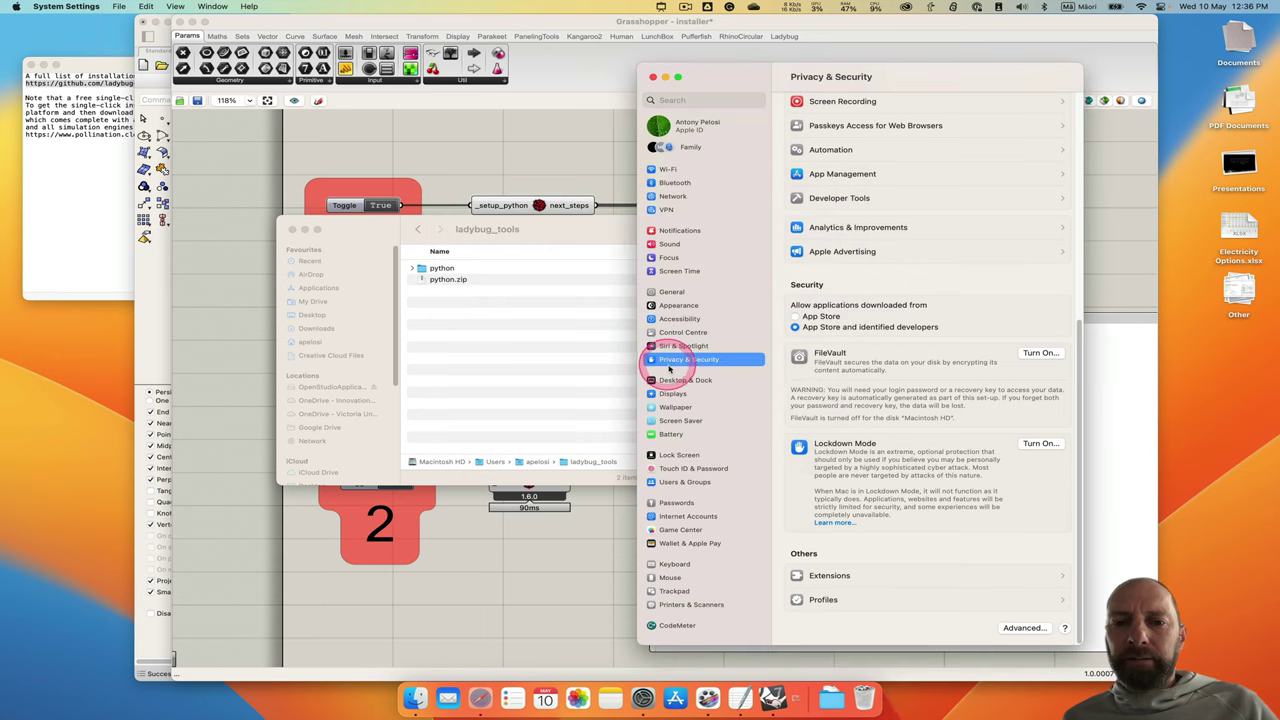
Close System Settings and the ladybug_tools folder, then set toggle 2 to True to install Ladybug Tools 1.6
click(653, 77)
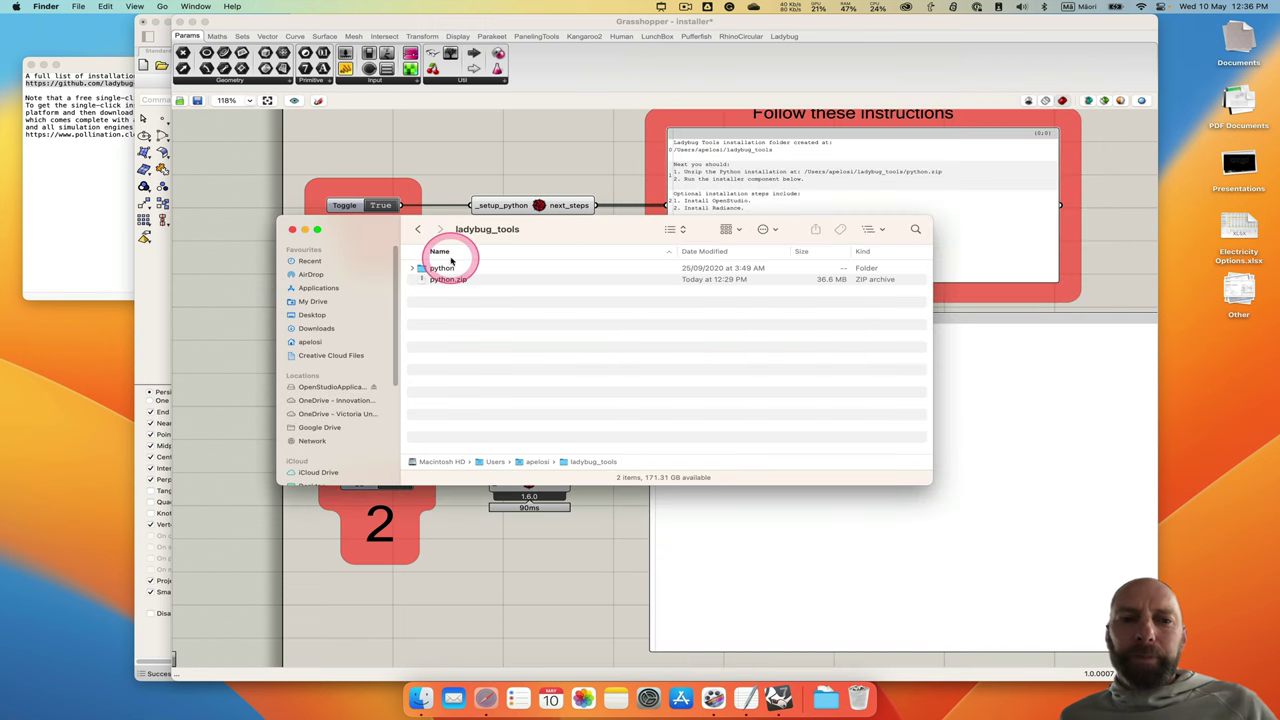
click(292, 229)
click(594, 89)
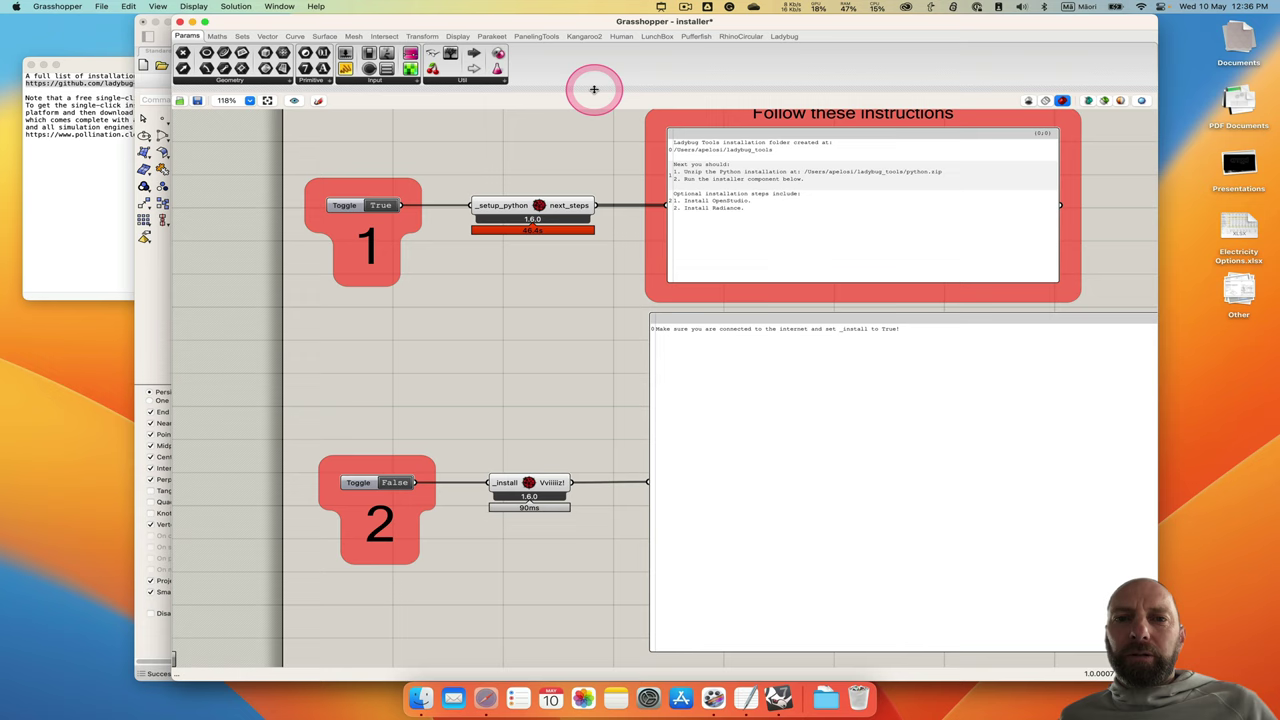
click(394, 485)
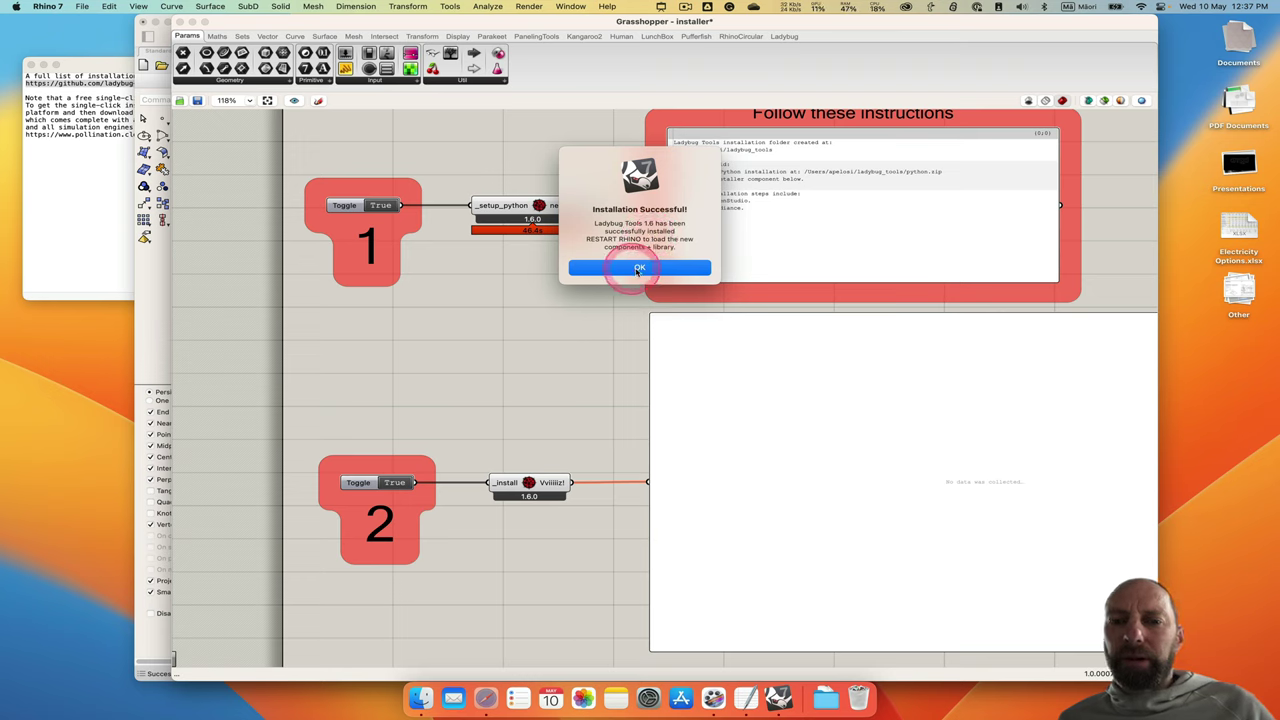
click(637, 269)
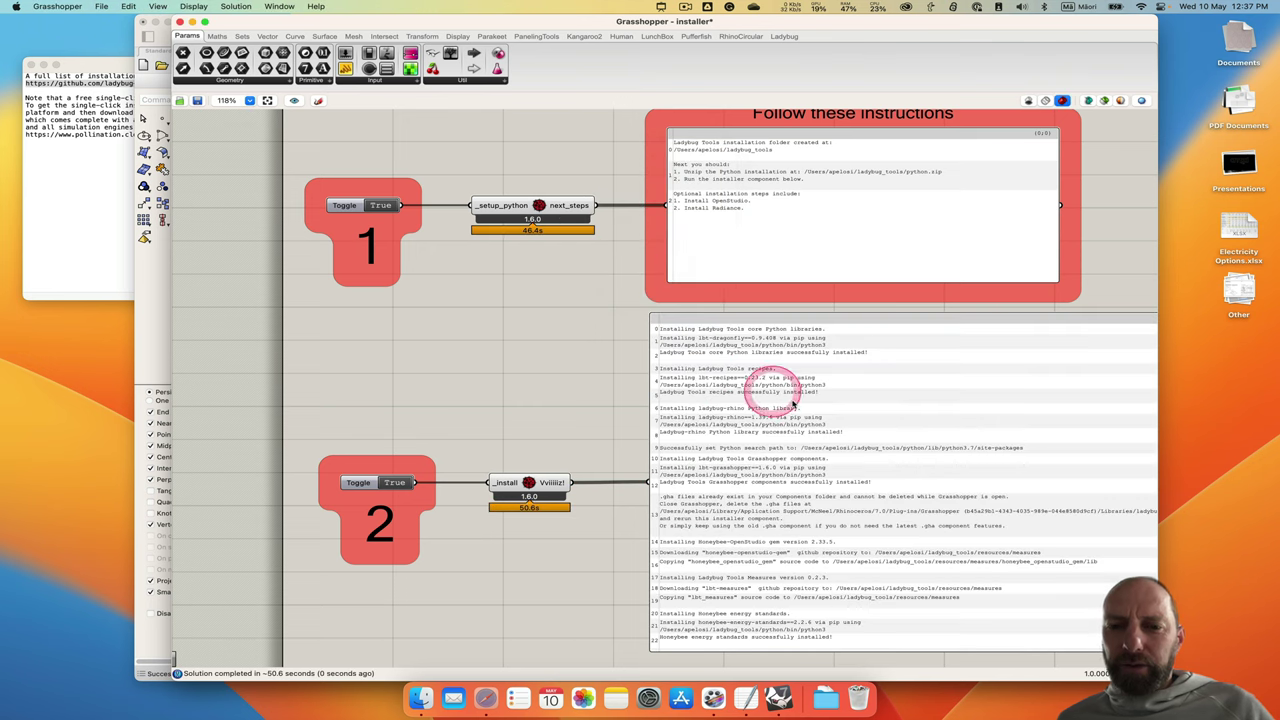
Quit Rhino 7, discarding the installer document and unsaved Grasshopper documents, so it can restart
scroll(817, 413, down, 3)
scroll(817, 413, up, 2)
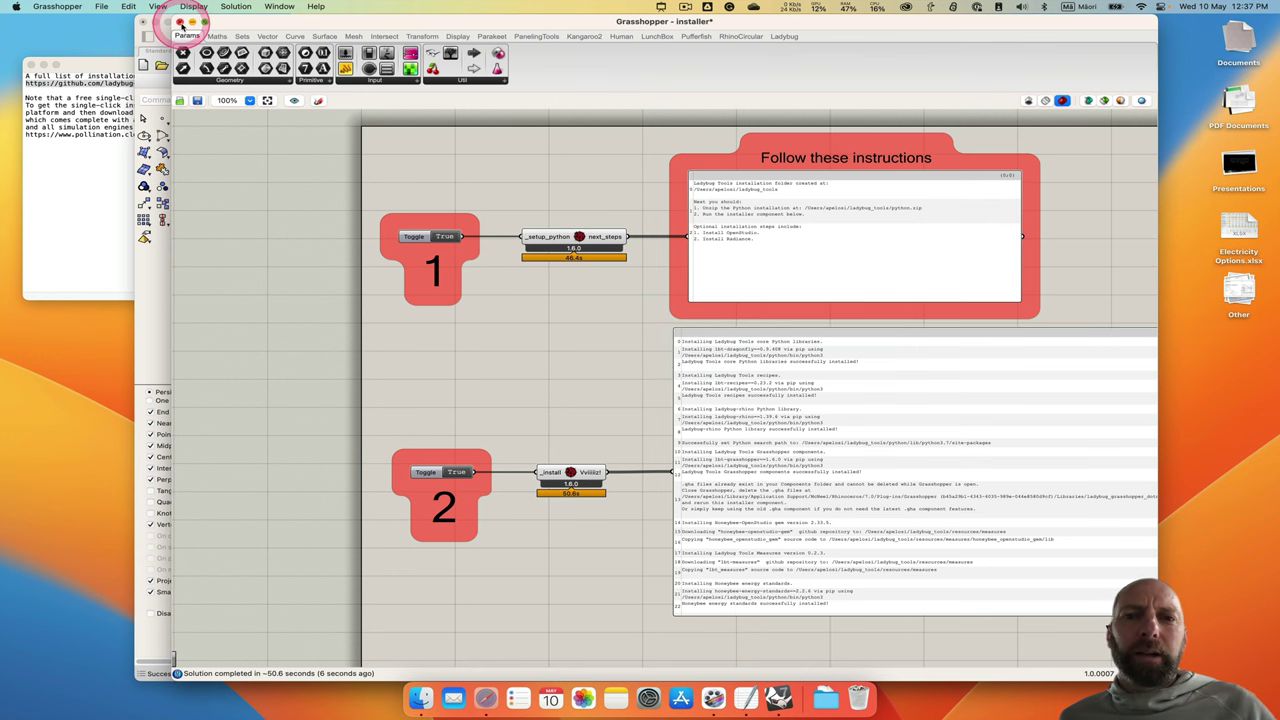
click(180, 22)
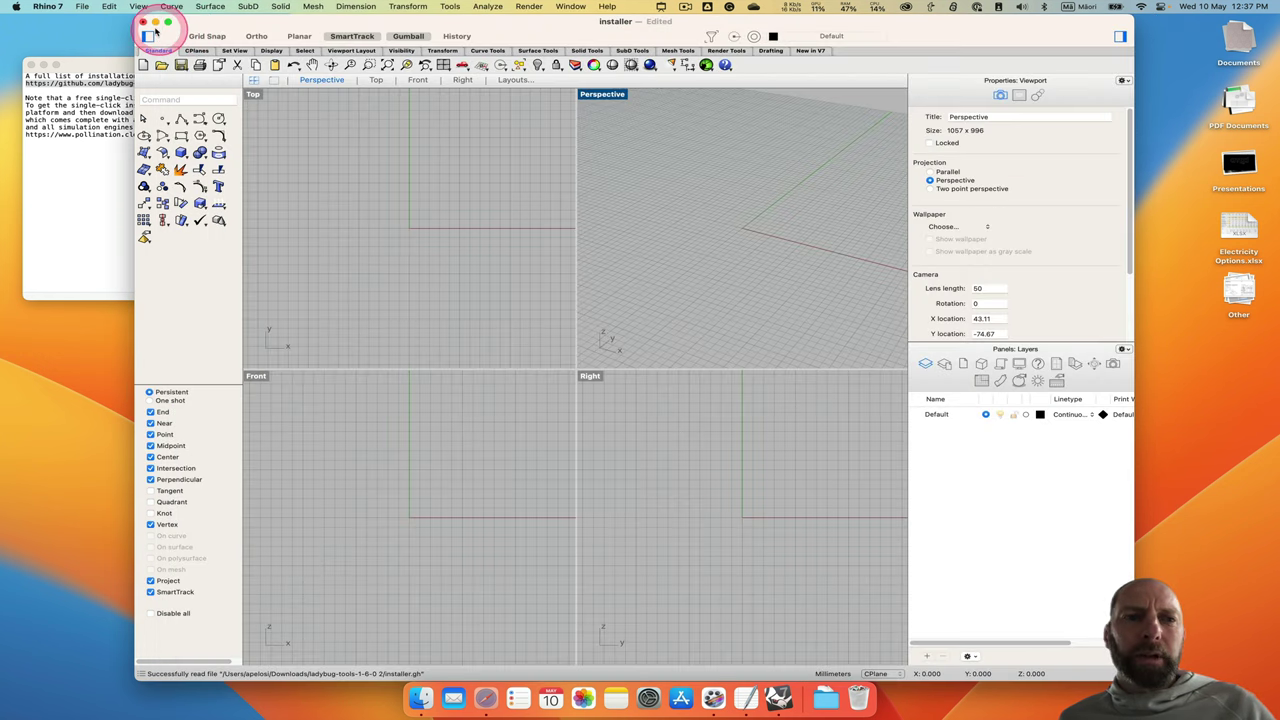
click(45, 7)
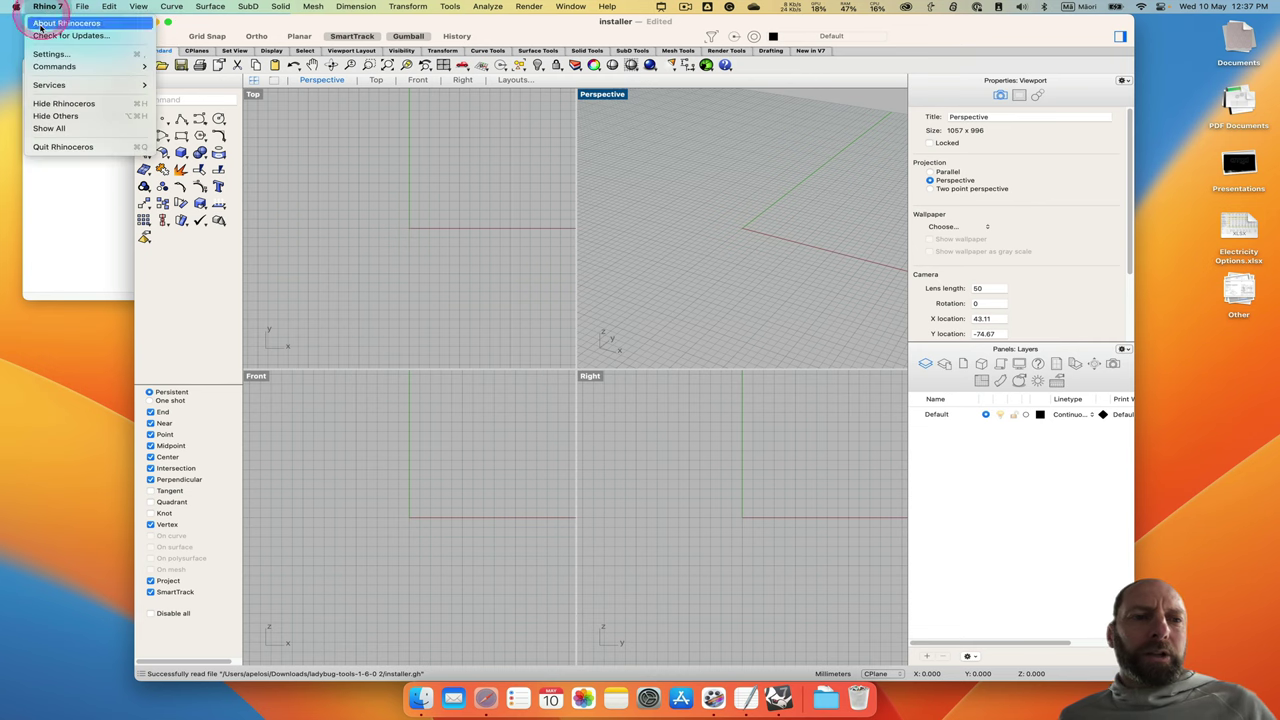
click(58, 147)
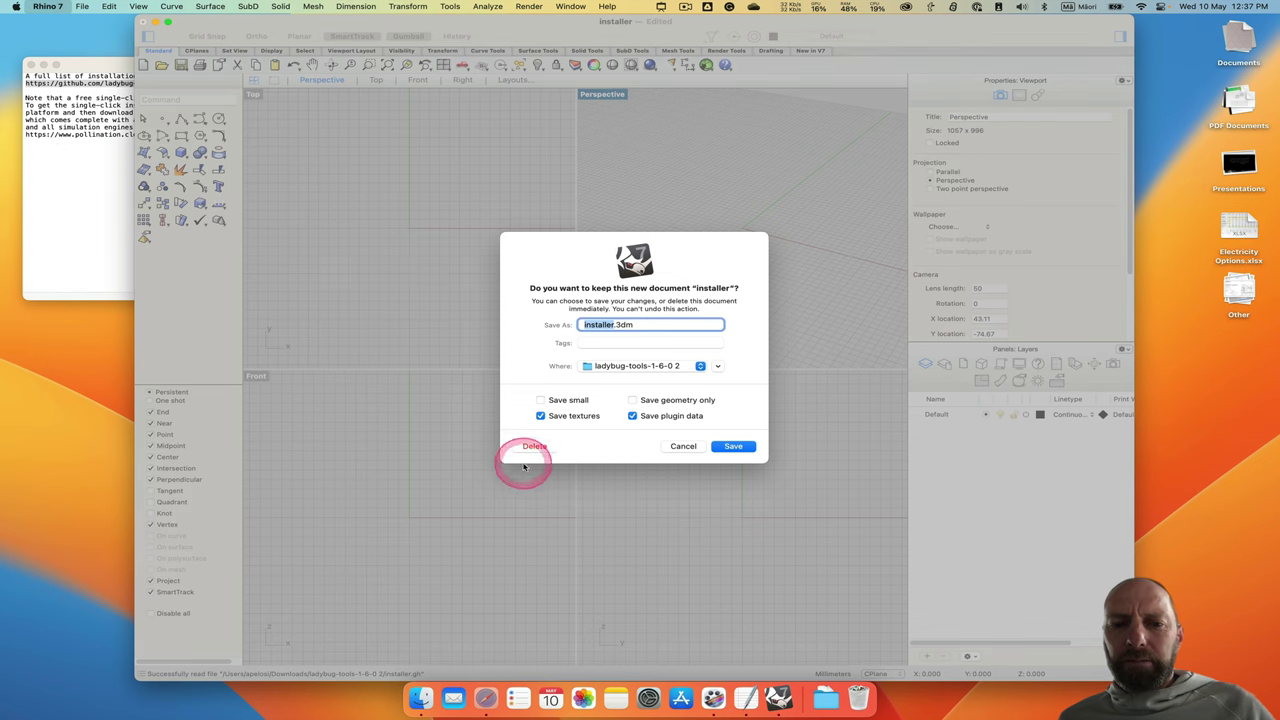
click(535, 447)
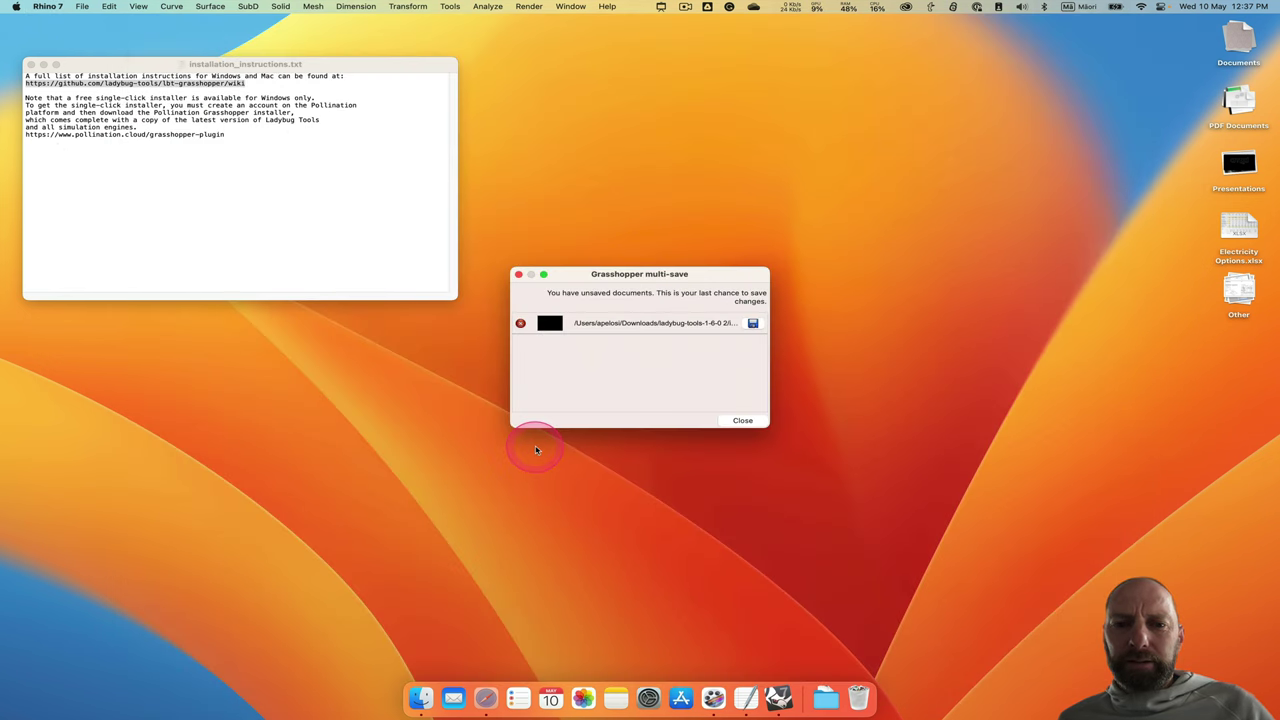
click(745, 421)
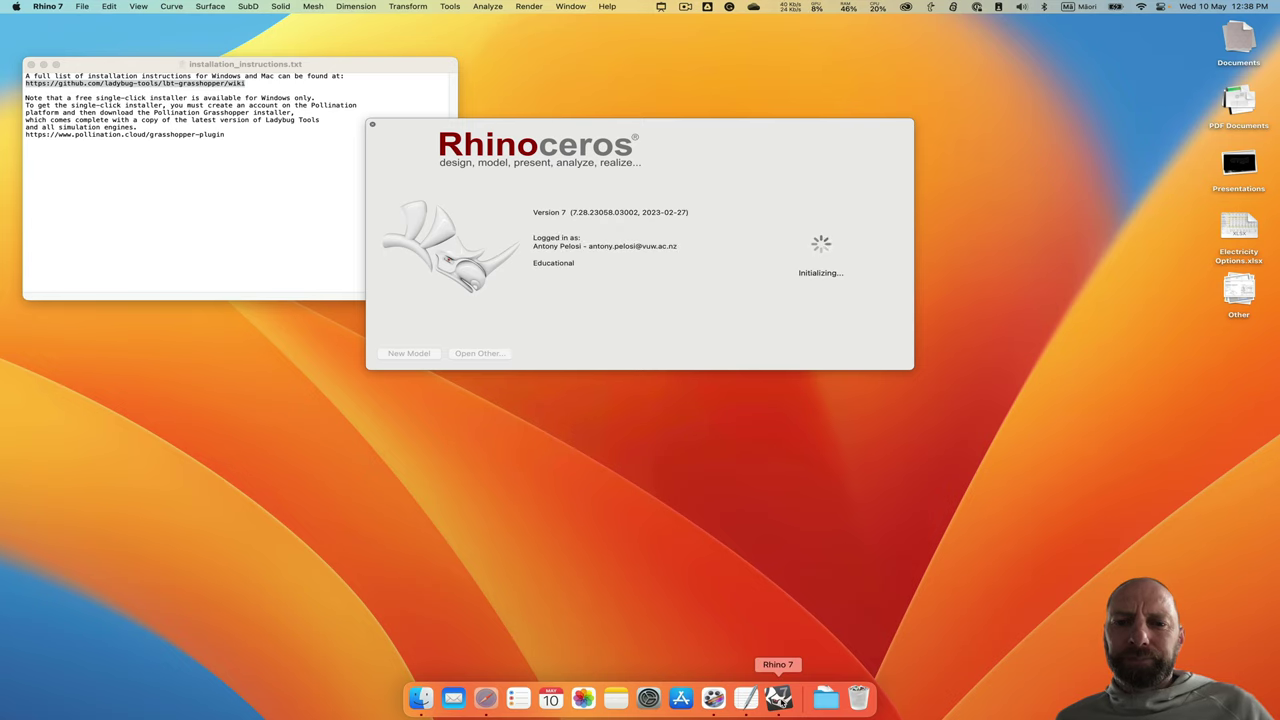
Open a new untitled model, launch Grasshopper and show the Ladybug tab's component panels
click(450, 445)
click(402, 354)
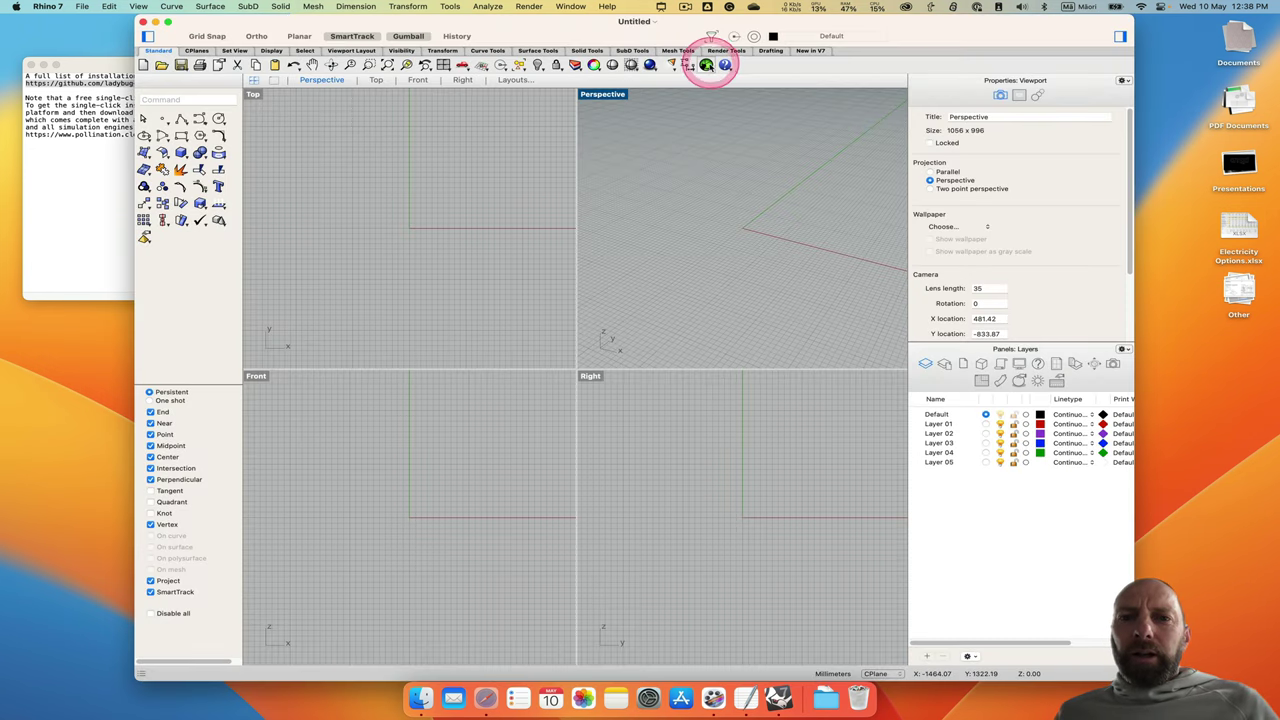
click(706, 65)
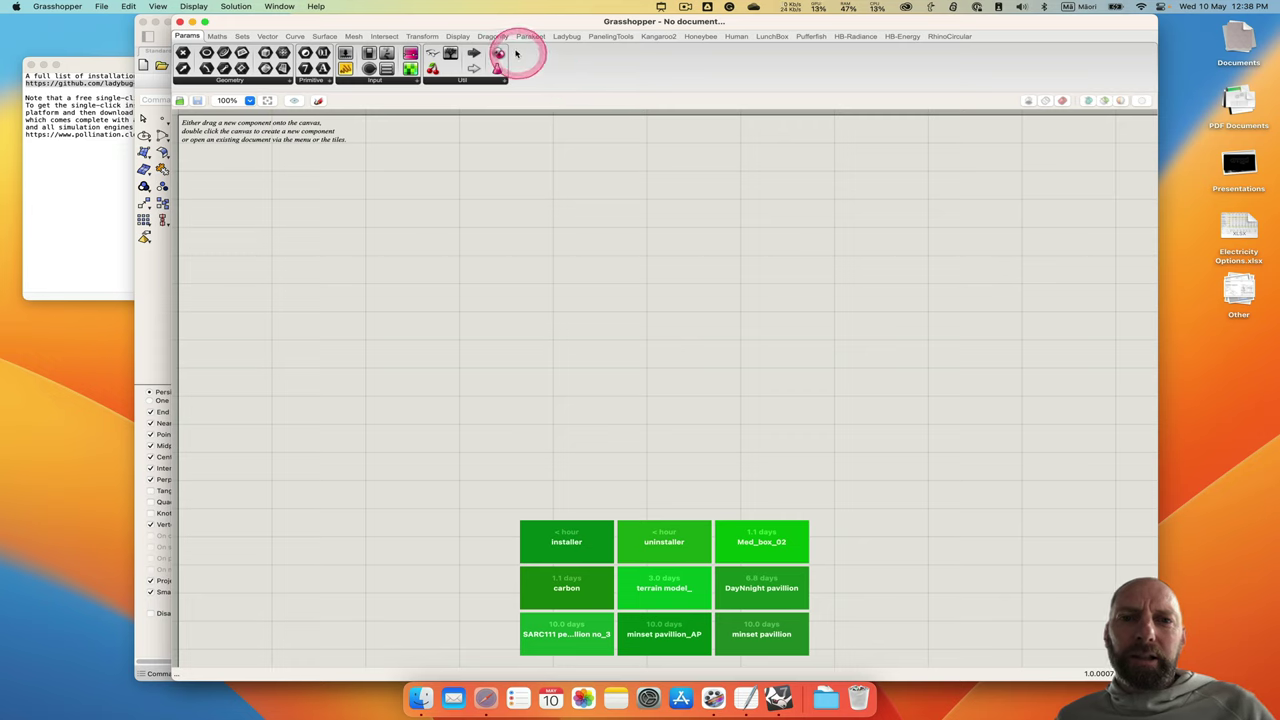
click(567, 38)
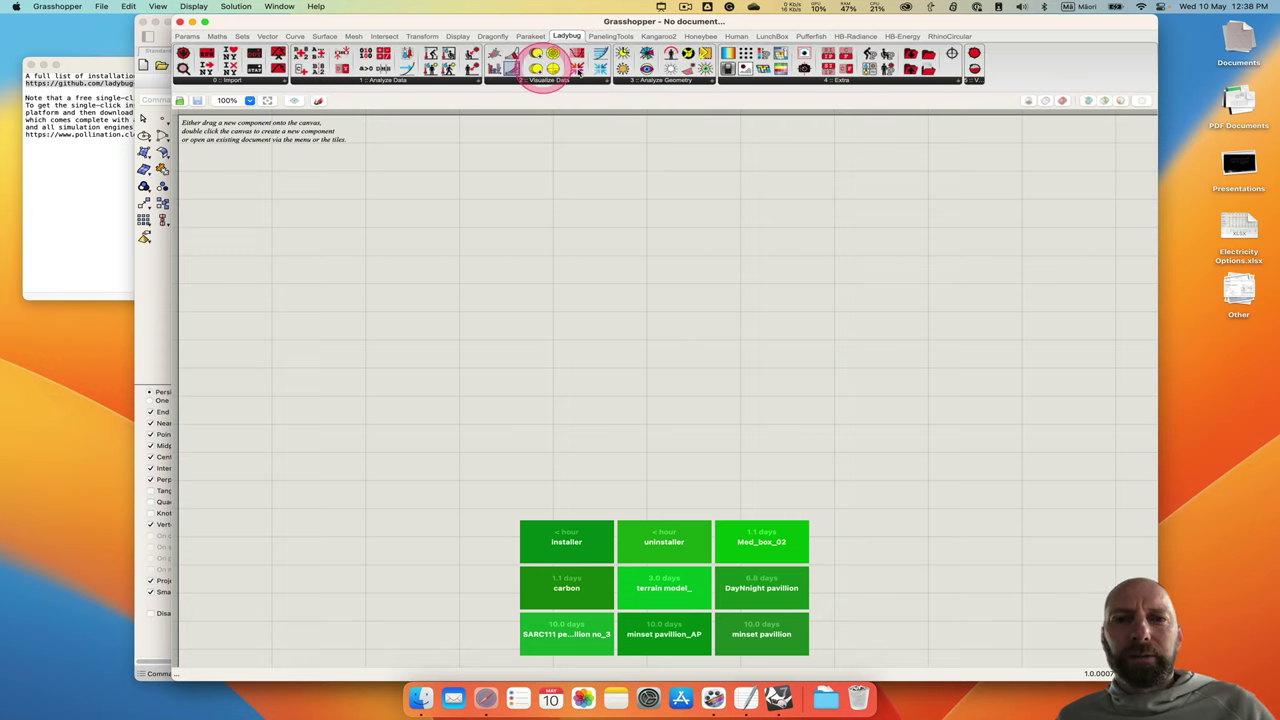